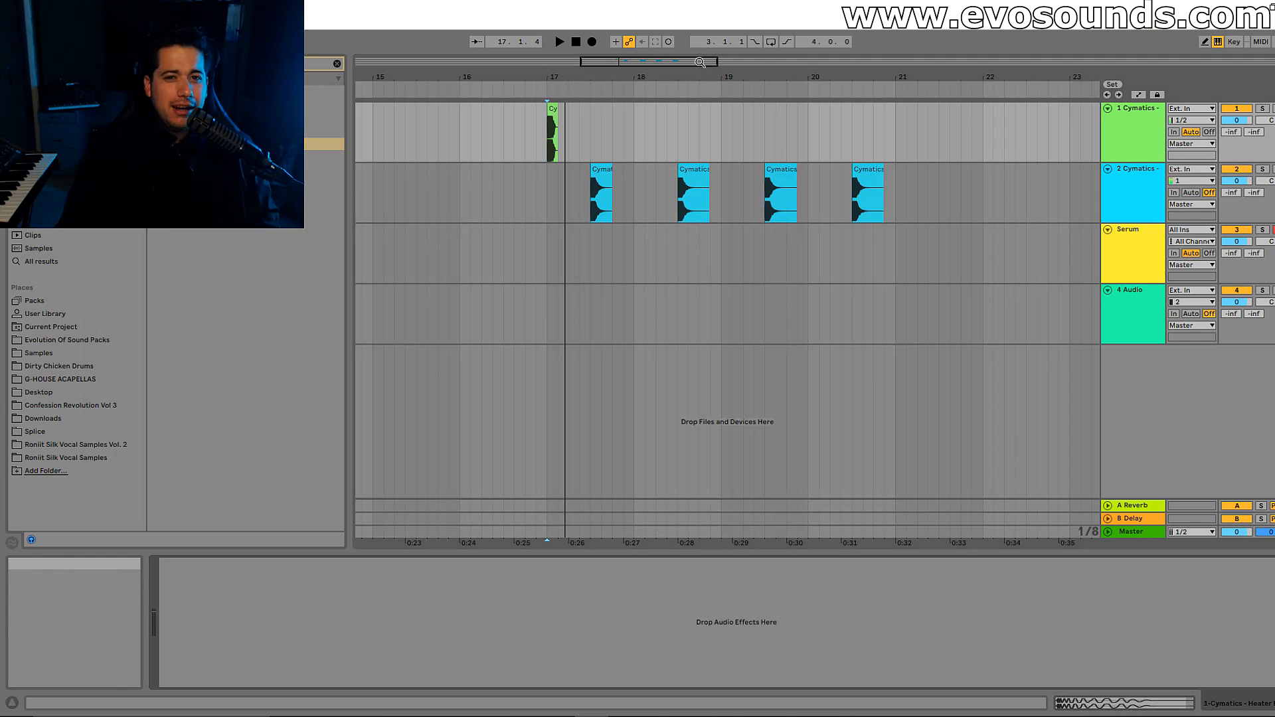
Examine the snare clips on beat 3 of bars 17 to 20 in relation to the kick at 17.1.1
left_click_drag(635, 61, 630, 107)
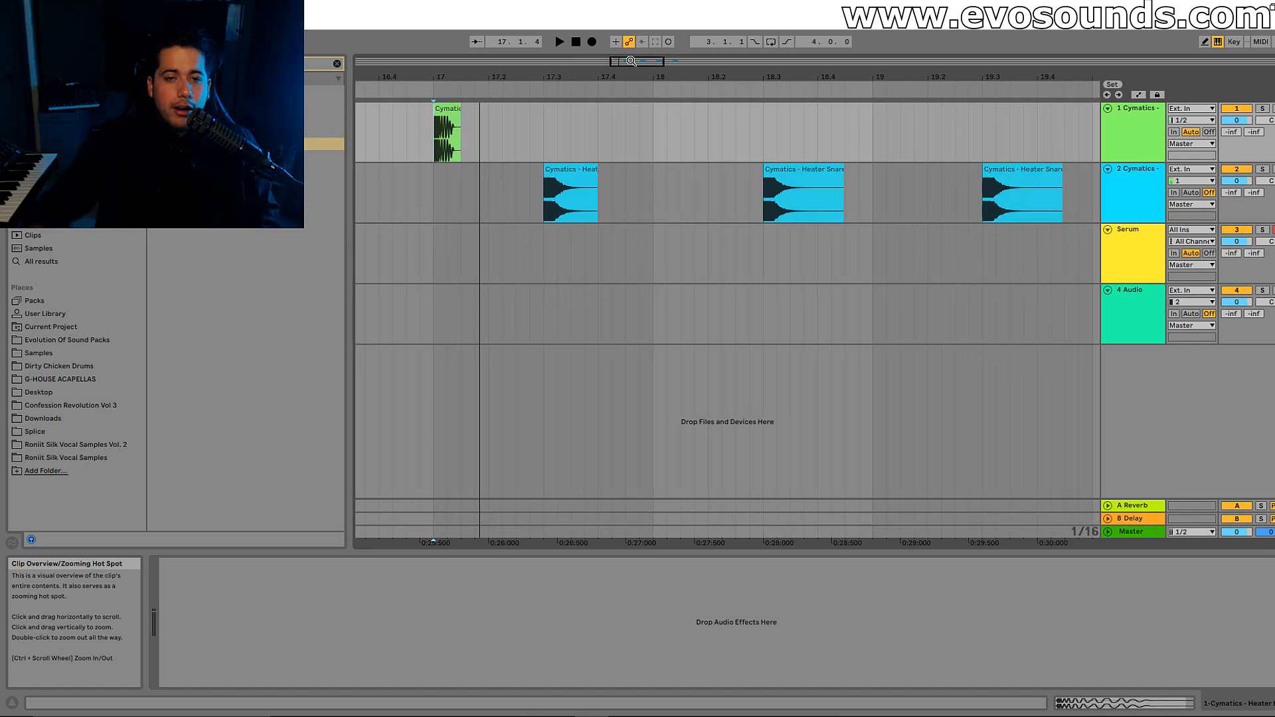
left_click_drag(632, 61, 558, 34)
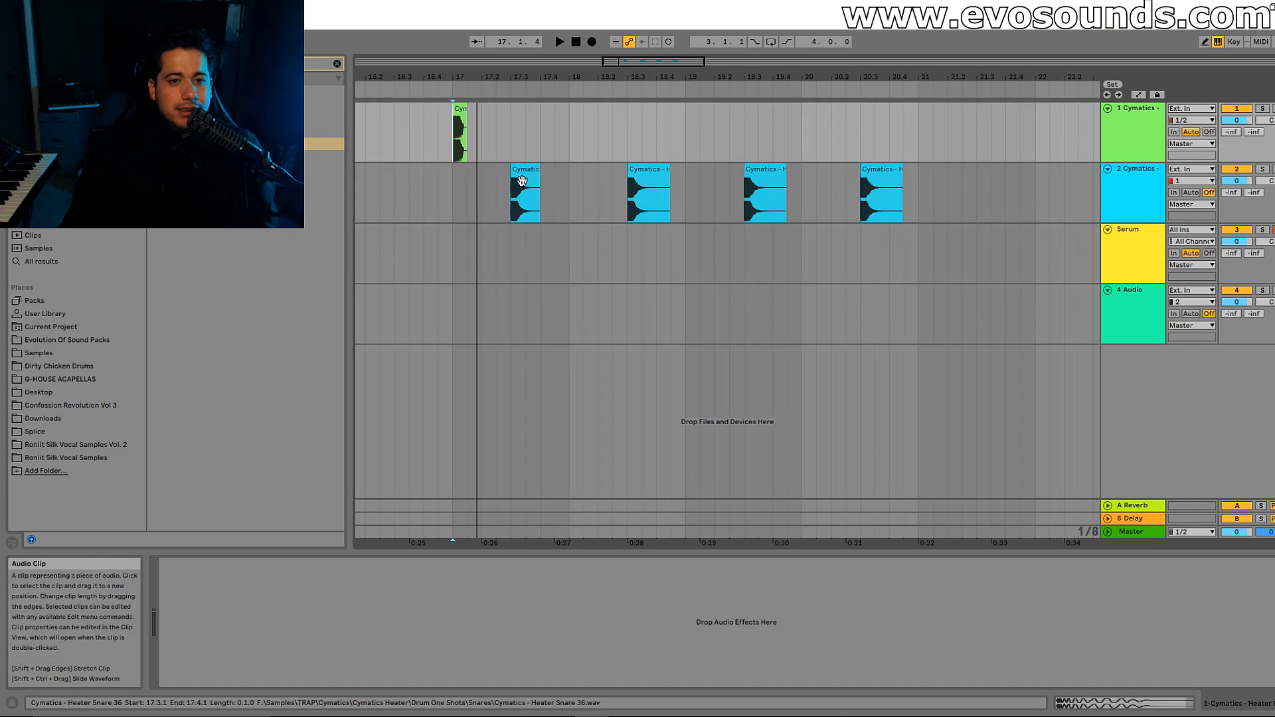
left_click(523, 171)
left_click(638, 199)
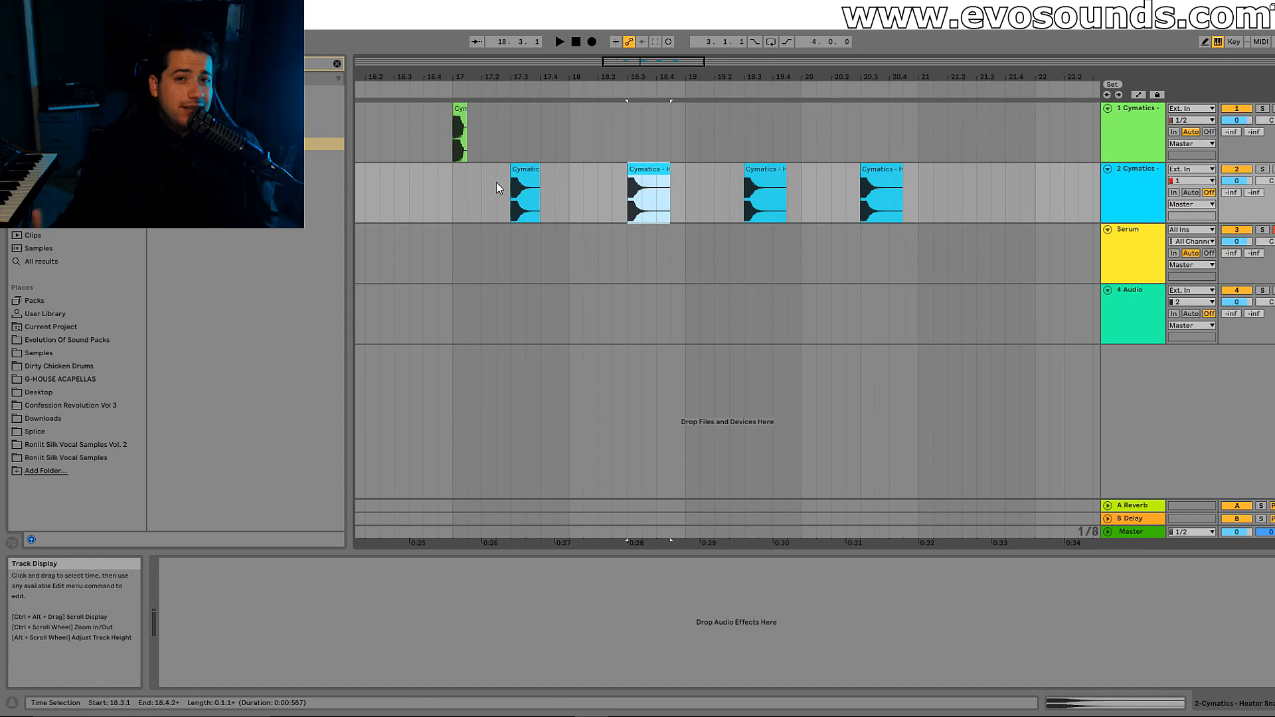
left_click(462, 194)
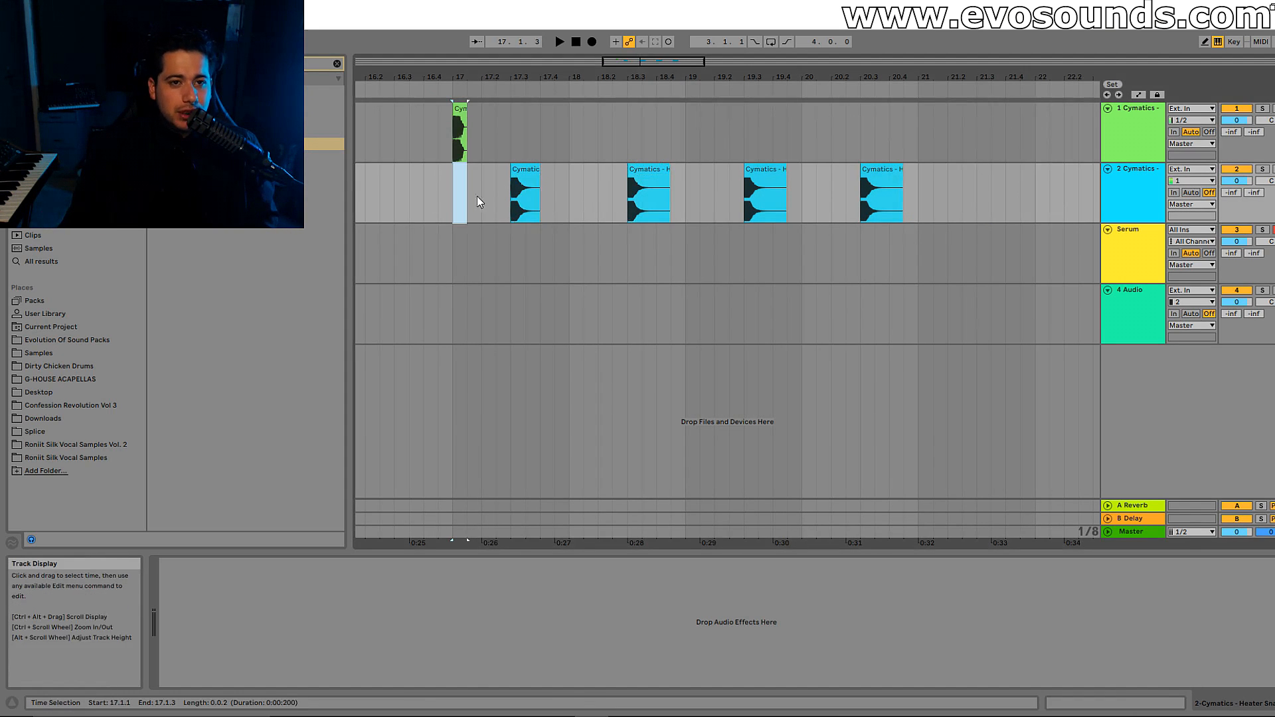
left_click(526, 168)
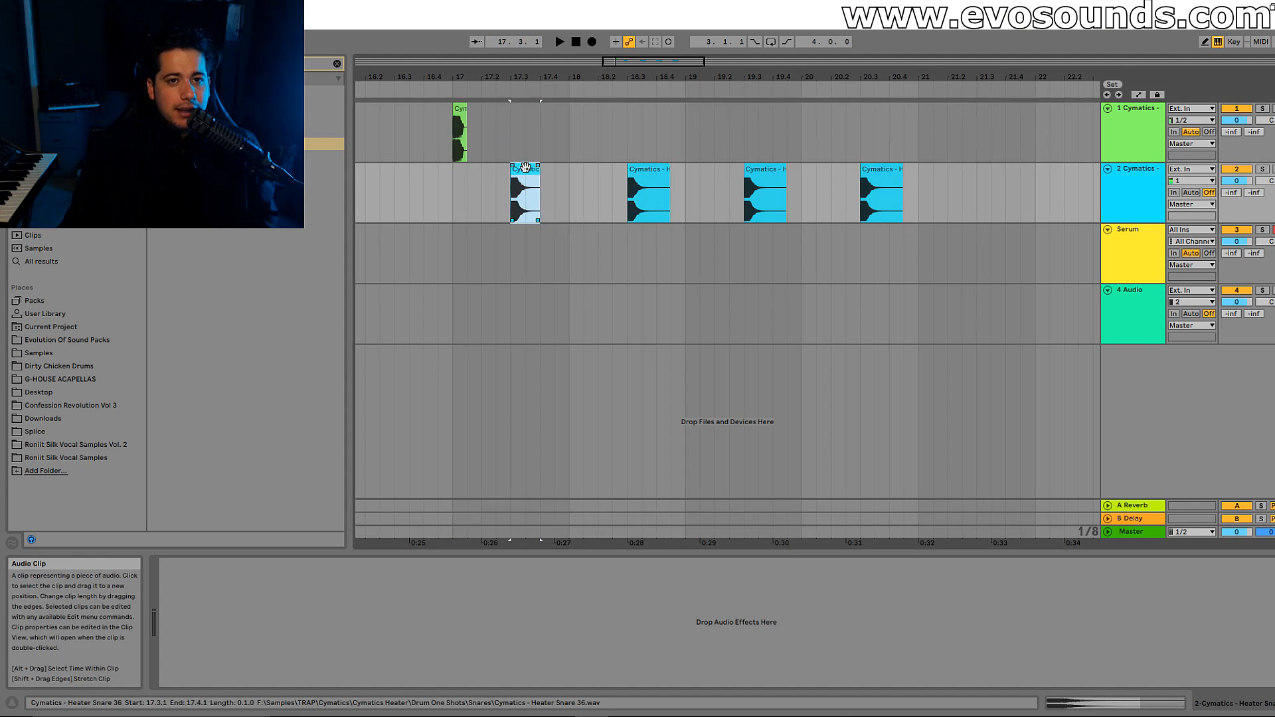
key("Right")
key("Right")
key("Right")
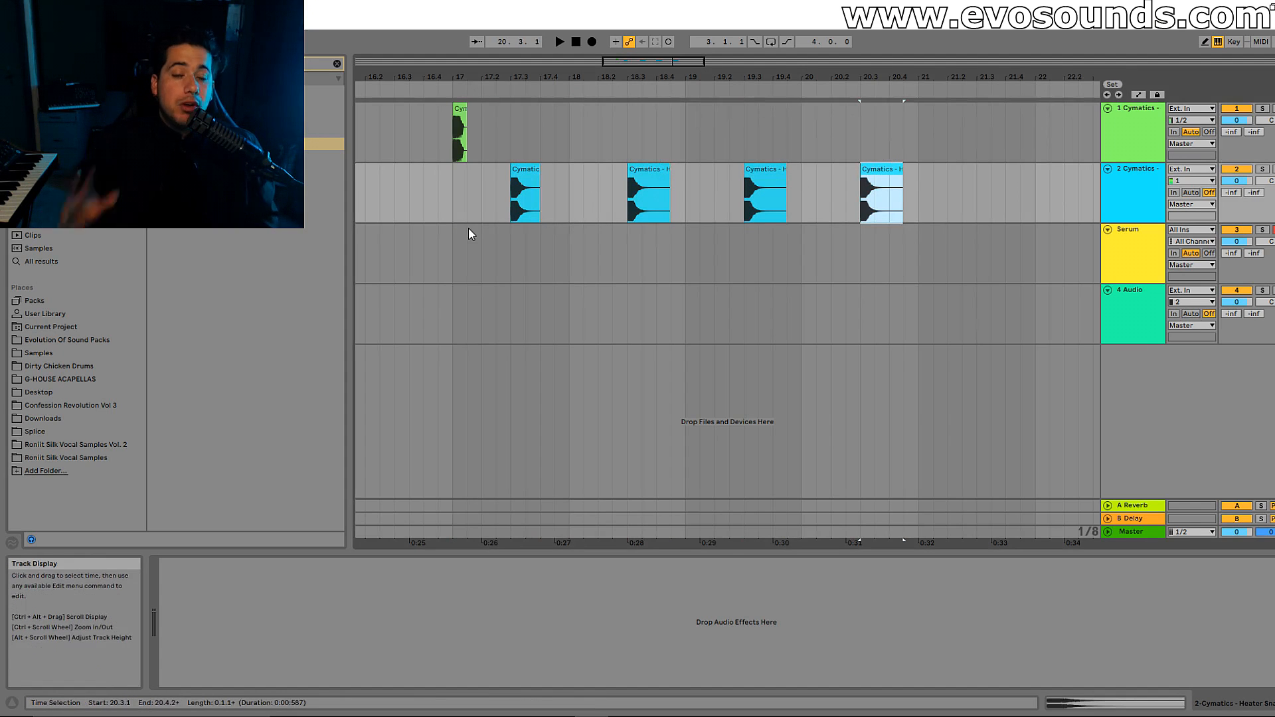
Copy the kick clip at 17.1.1 to 17.2.3, duplicate a kick, and audition the rhythm against the first snare
left_click_drag(616, 64, 619, 63)
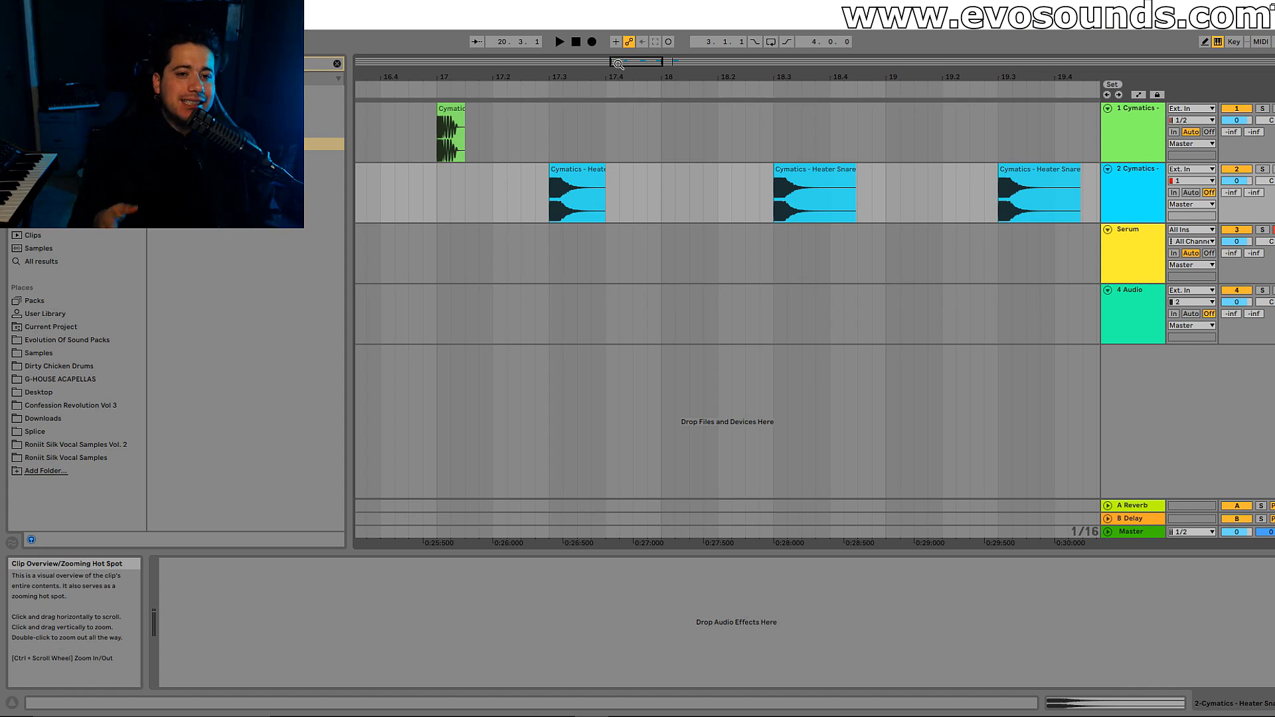
left_click(576, 170)
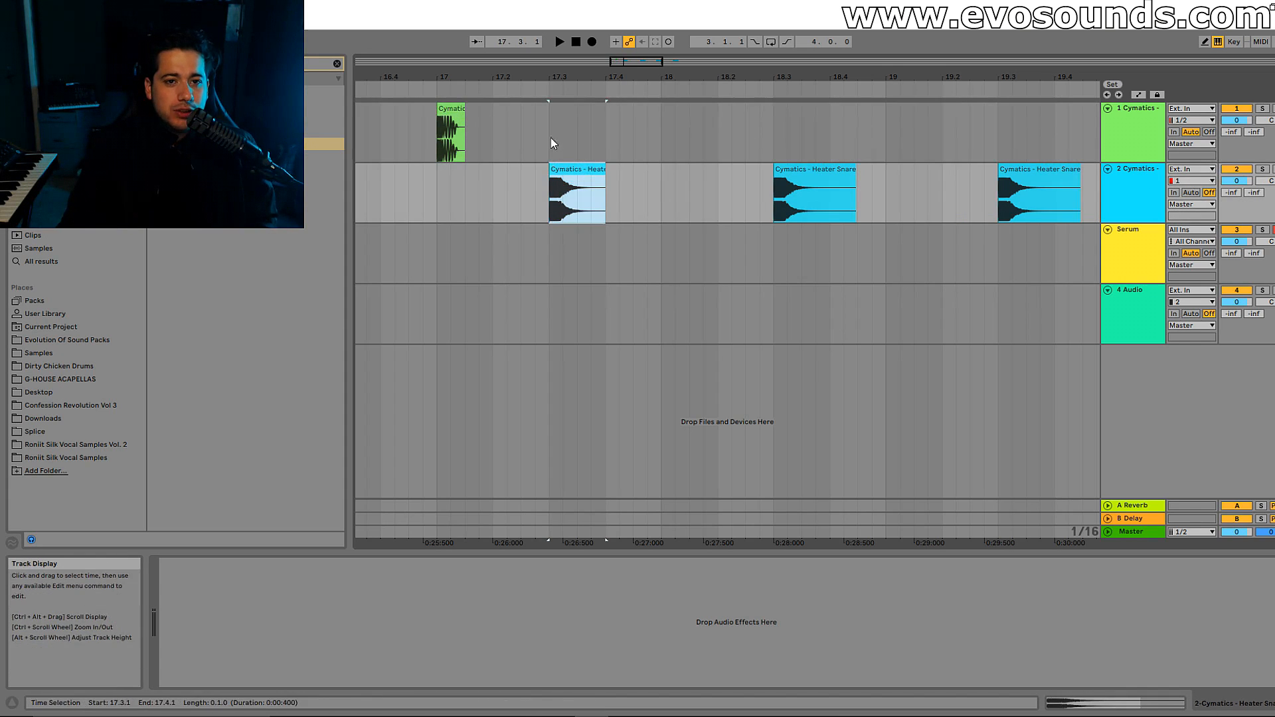
left_click_drag(451, 111, 537, 107)
key("space")
key("space")
key("ctrl+d")
key("space")
left_click(534, 109)
Clear the extra kick at 17.1.4, move the copied kick from 17.2.3 to 17.4.3, and play from bar 17
left_click(485, 110)
left_click(494, 121)
key("Delete")
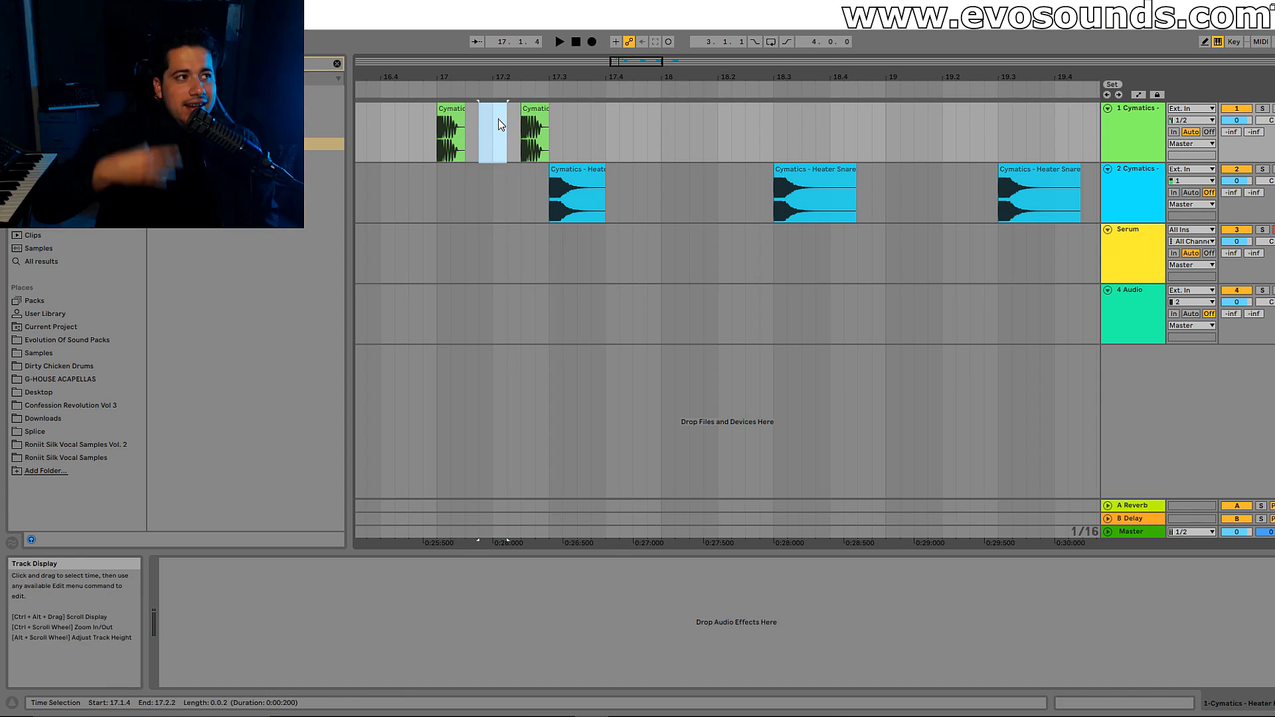
left_click_drag(526, 121, 638, 122)
left_click(458, 131)
key("space")
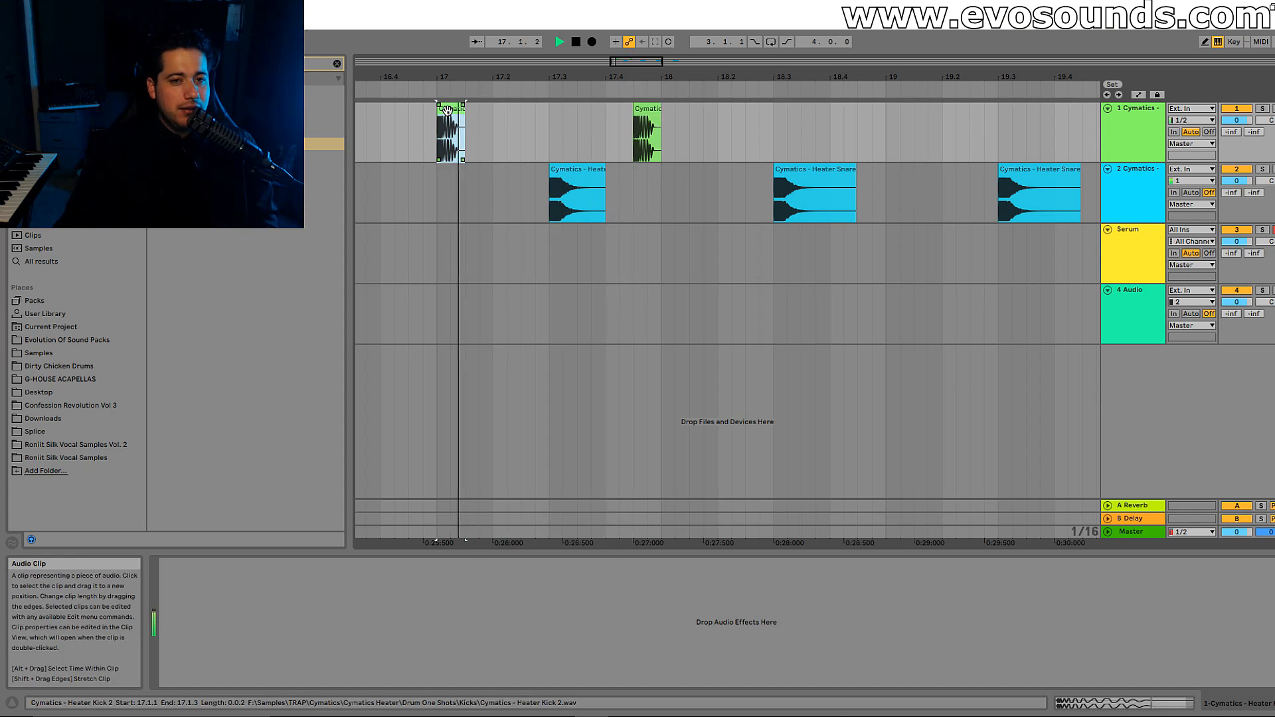
Copy the kick at 17.4.3 to 18.2.1 and audition the three-kick pattern from bar 17
left_click_drag(648, 140, 706, 117)
key("space")
left_click(449, 119)
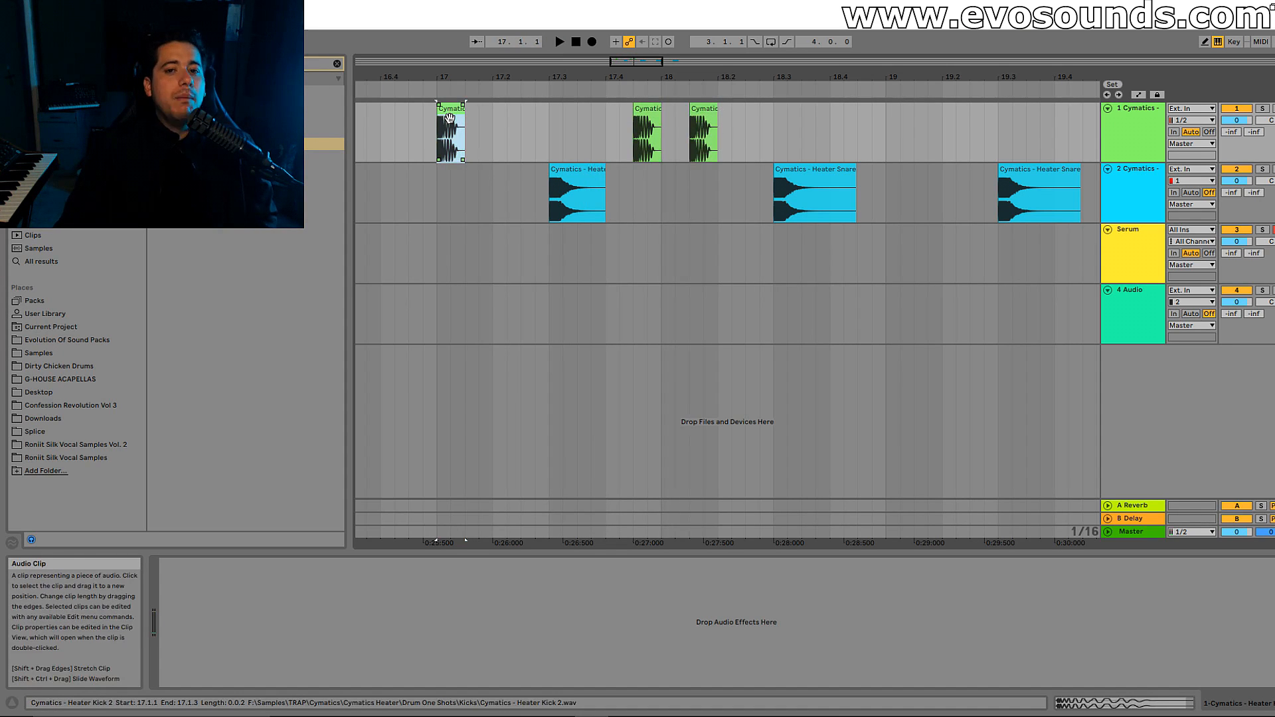
left_click_drag(705, 115, 726, 110)
key("space")
left_click(648, 112)
key("space")
left_click(445, 120)
key("space")
key("space")
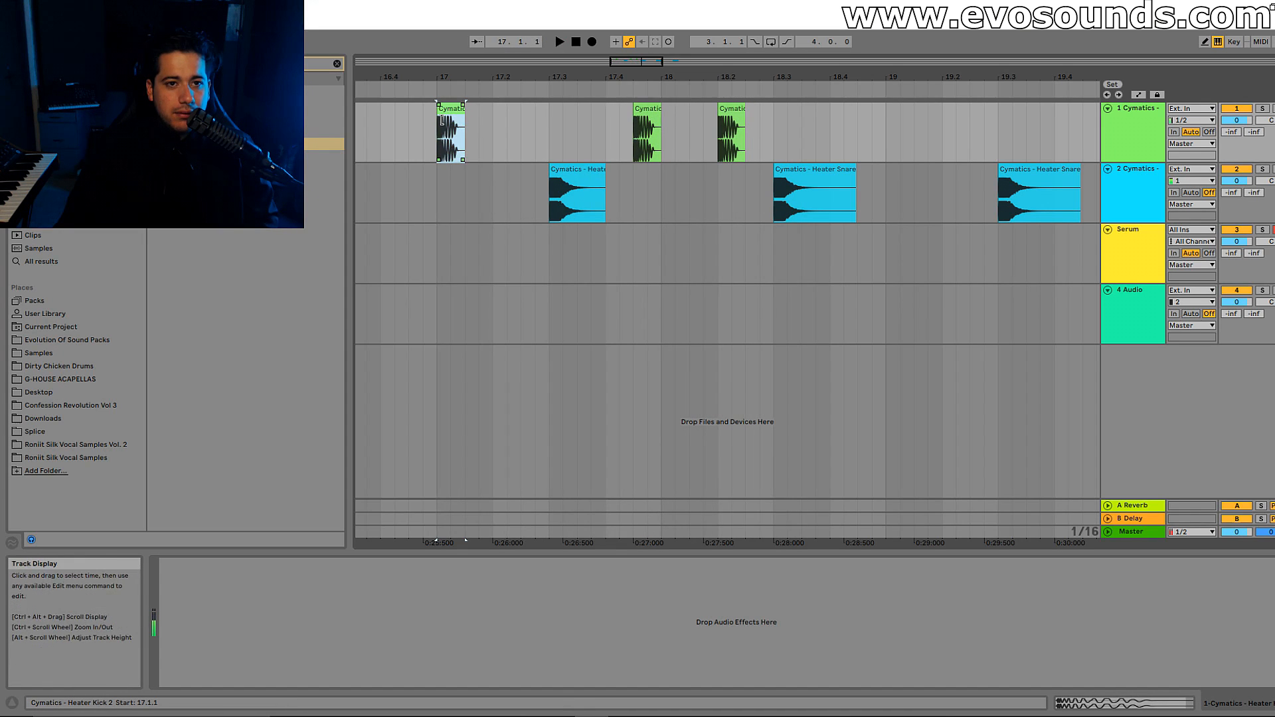
Duplicate the kick pattern of bars 17 and 18 into bars 19 and 20
left_click_drag(639, 61, 644, 47)
key("space")
left_click(790, 137)
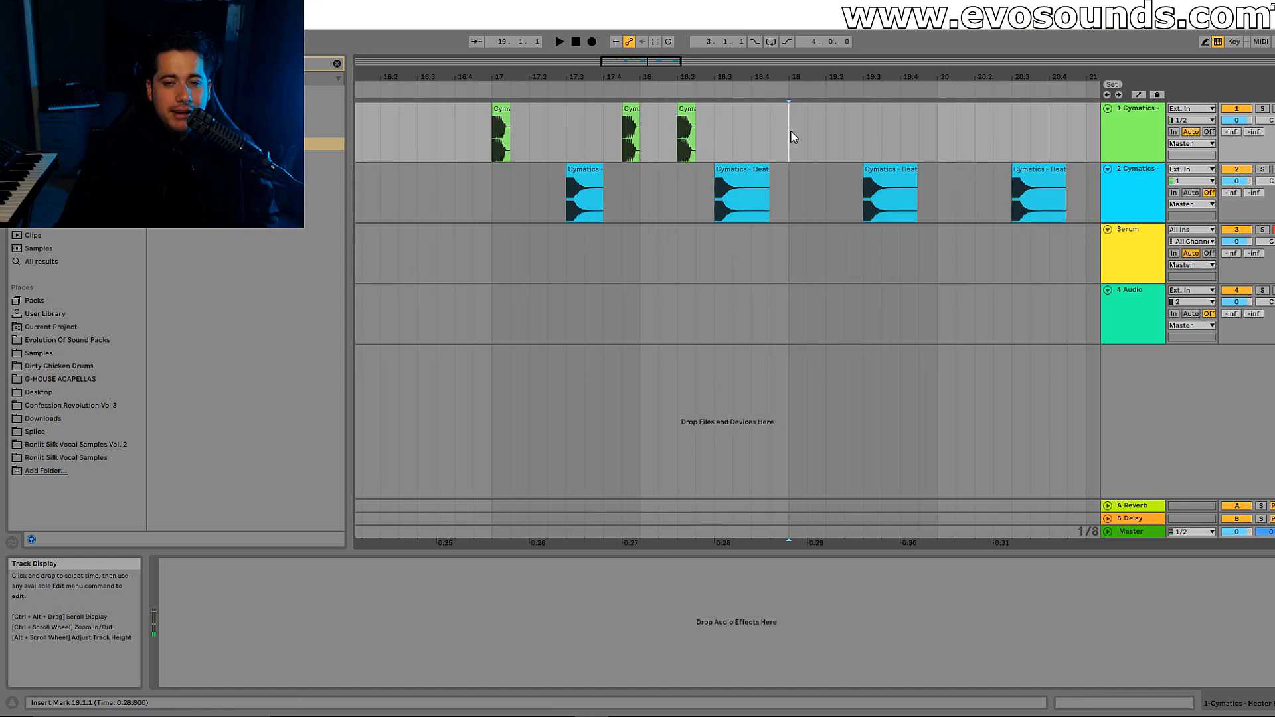
key("space")
left_click_drag(788, 148, 498, 148)
key("ctrl+d")
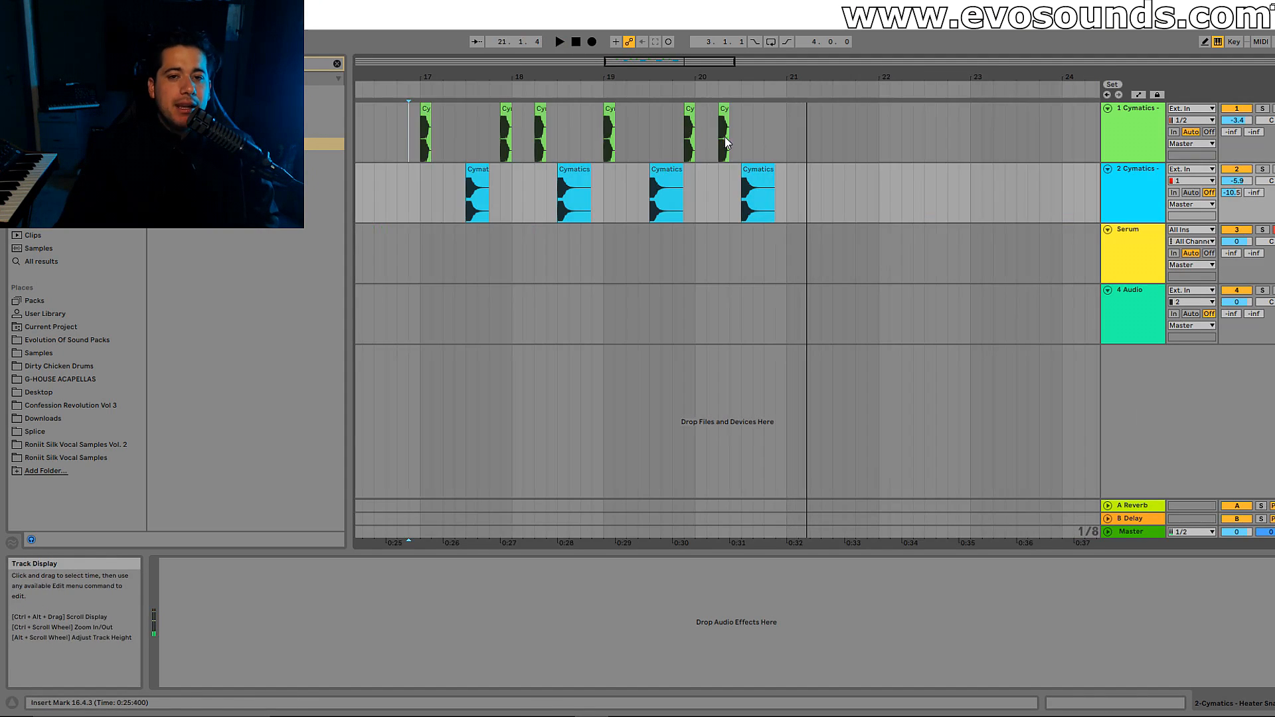
Select the kick and snare pattern of bars 19 and 20 and duplicate it twice, filling up to bar 25
left_click(776, 145)
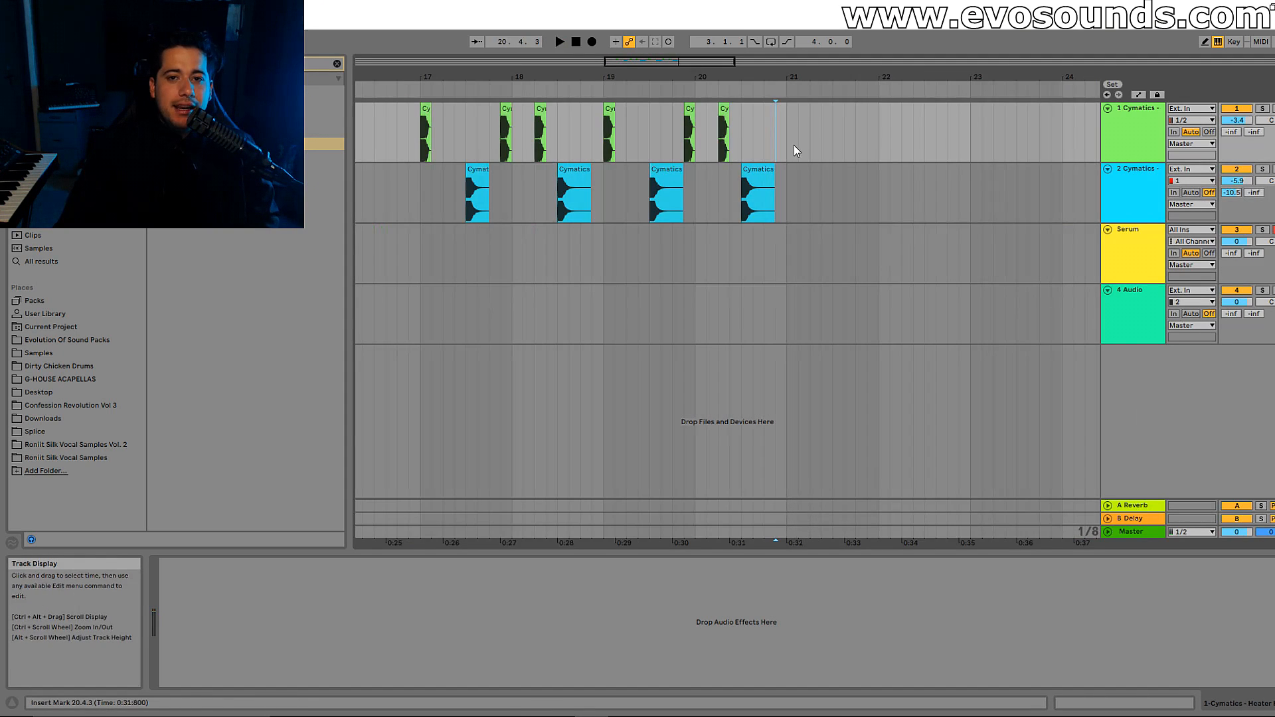
left_click_drag(790, 147, 603, 192)
key("ctrl+d")
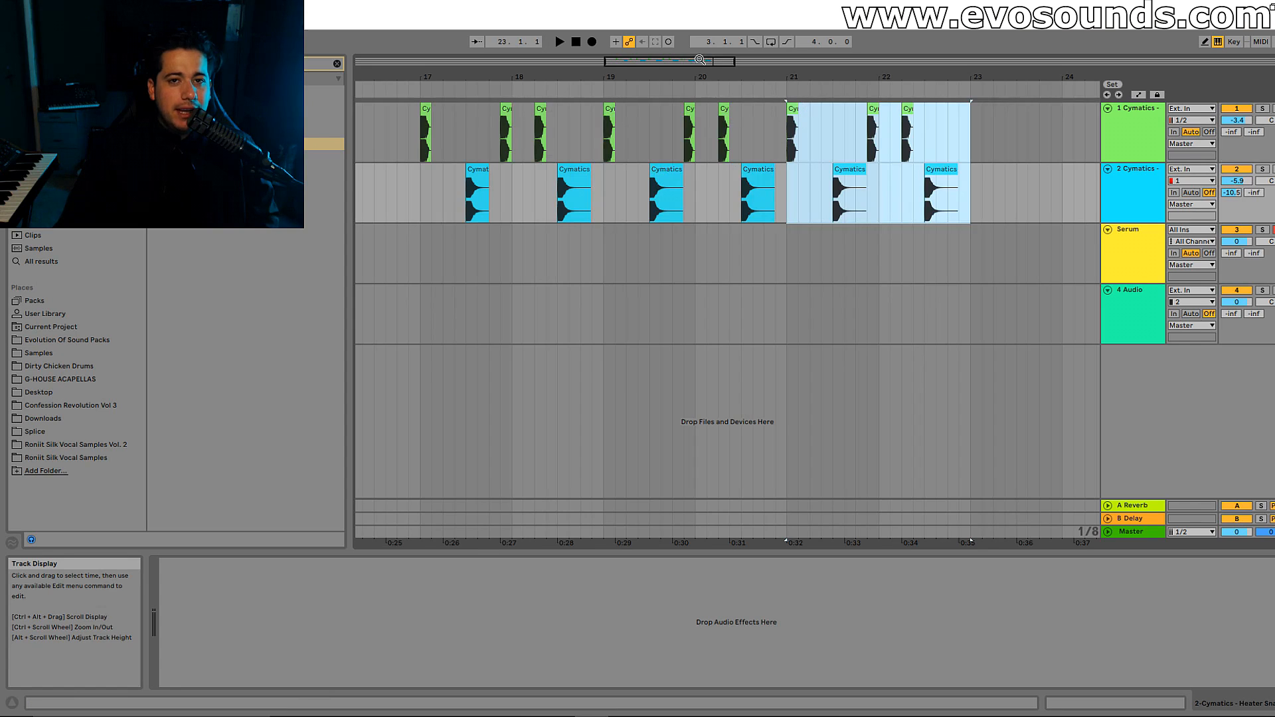
key("ctrl+d")
Add a copy of the kick at 20.4.1 and play the beat back from bar 17
left_click_drag(692, 79, 692, 63)
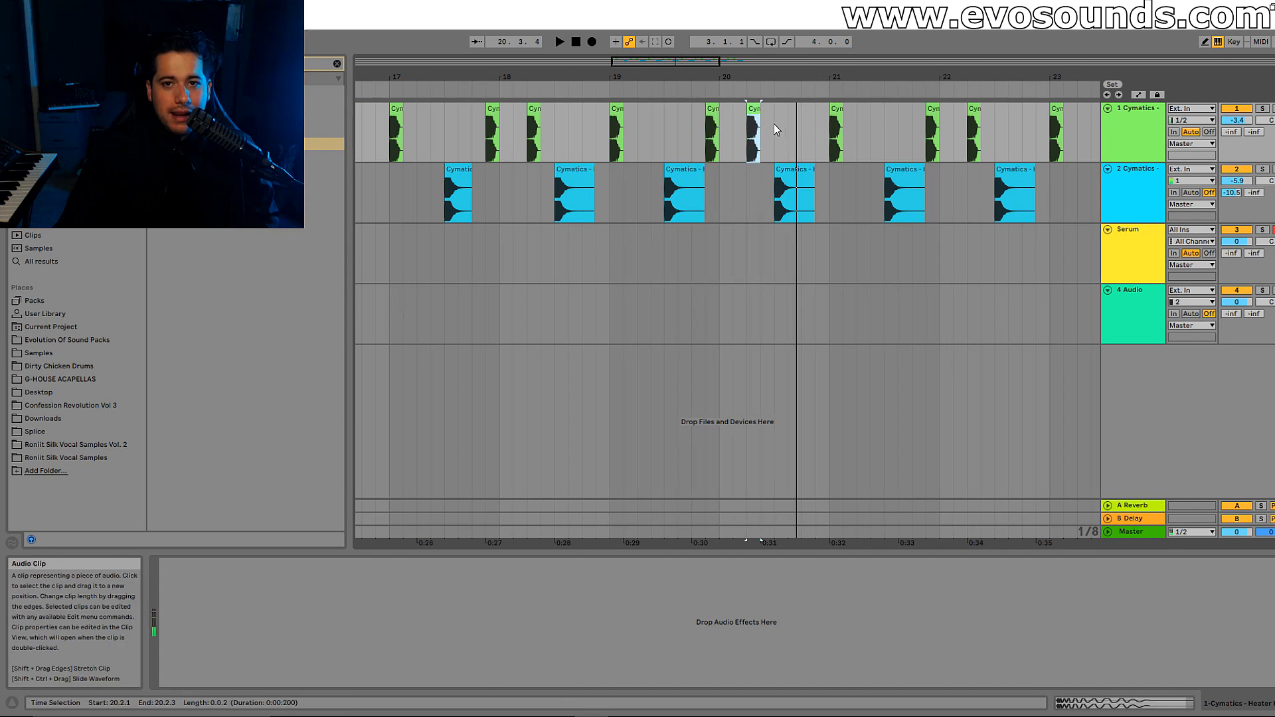
left_click(805, 130)
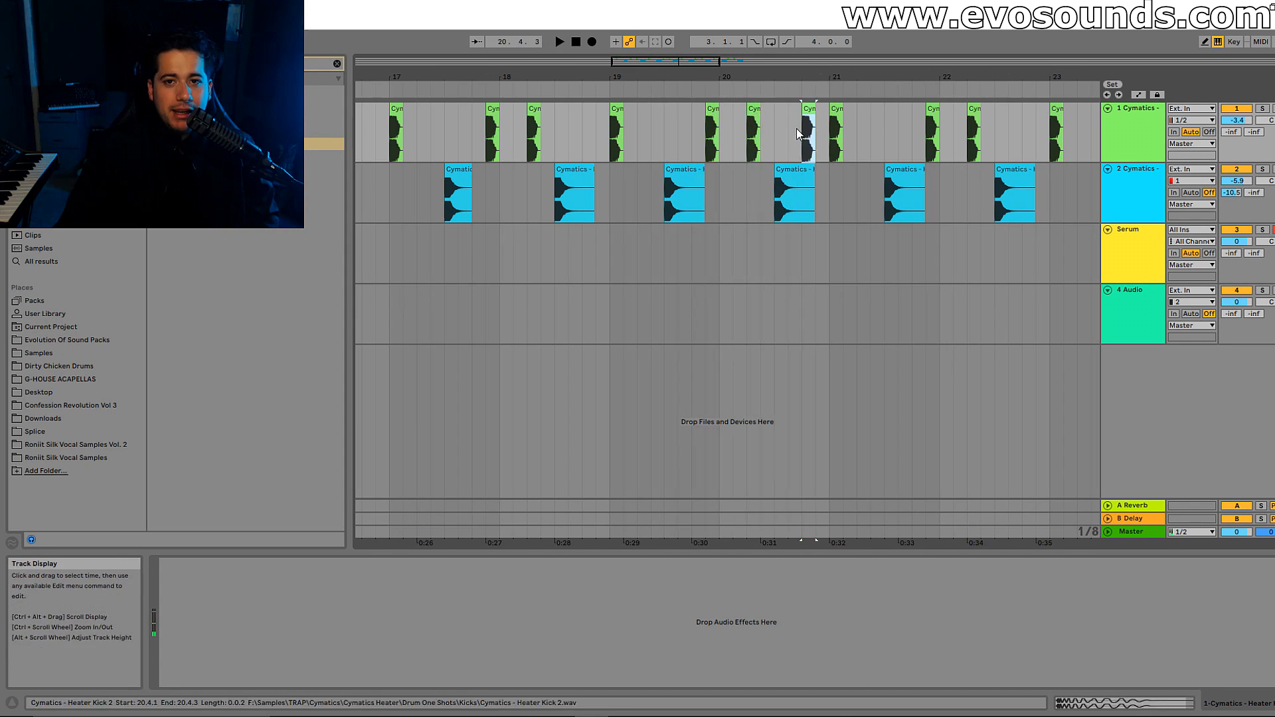
key("space")
left_click(398, 127)
key("space")
Place additional kick copies at 23.1.3 and 23.2.3, auditioning the variation from bar 23
mouse_move(667, 78)
left_mouse_down()
mouse_move(664, 65)
mouse_move(642, 65)
mouse_move(665, 63)
left_mouse_up()
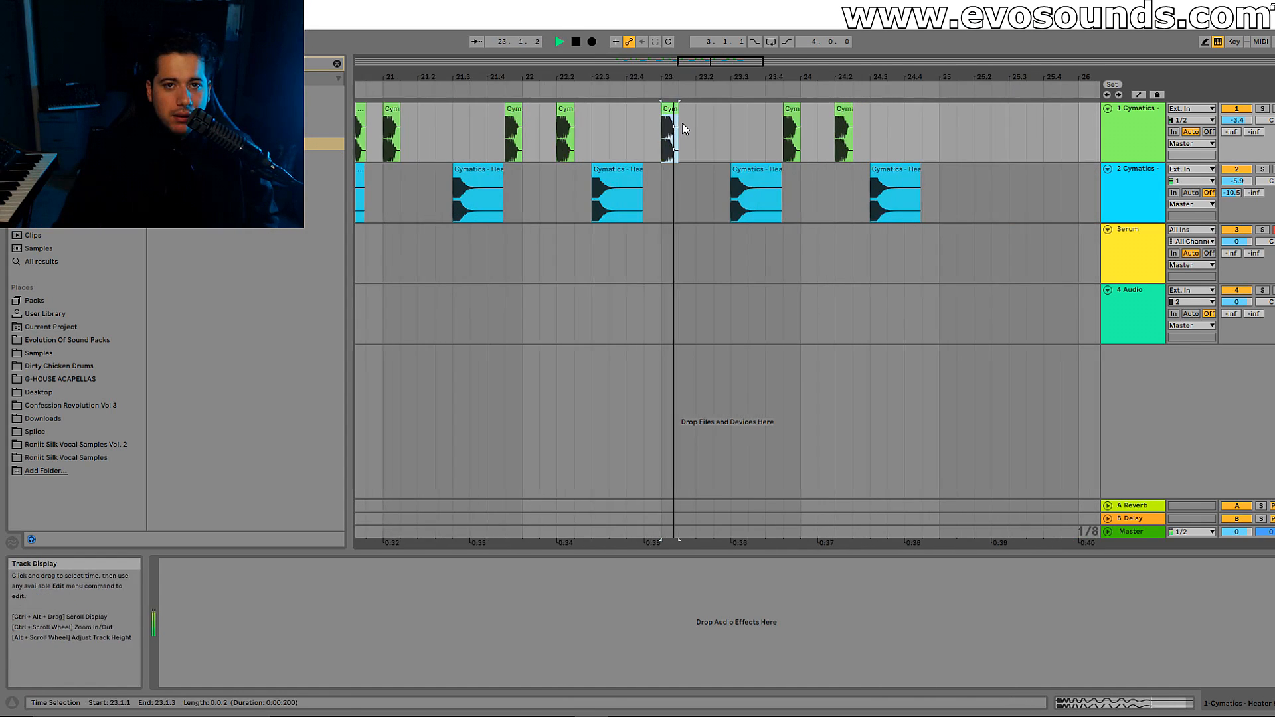
key("space")
key("ctrl+d")
key("space")
left_click_drag(700, 112, 716, 112)
left_click(672, 112)
key("space")
key("space")
left_click(788, 153)
left_click(670, 121)
key("space")
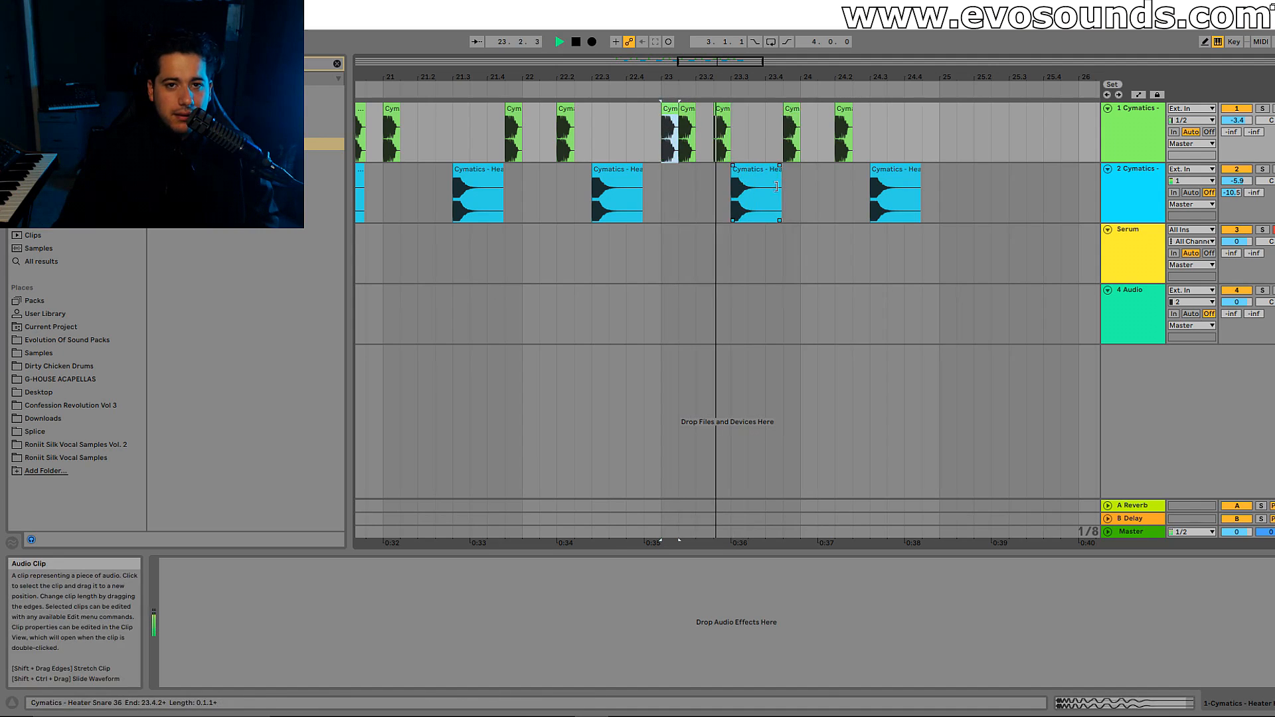
Move the kick at 23.4.3 to 23.4.1, add a kick copy at 24.1.1, and audition from bar 23
key("space")
left_click_drag(794, 118, 776, 118)
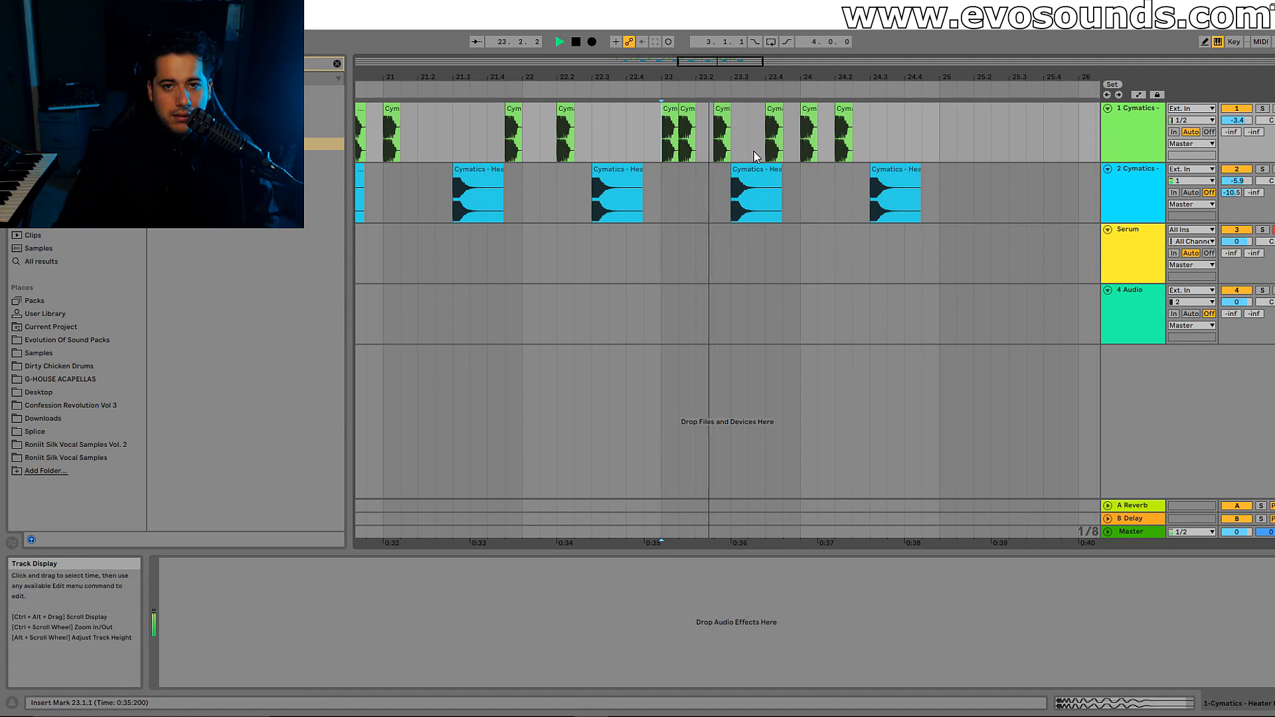
key("space")
left_click(811, 123)
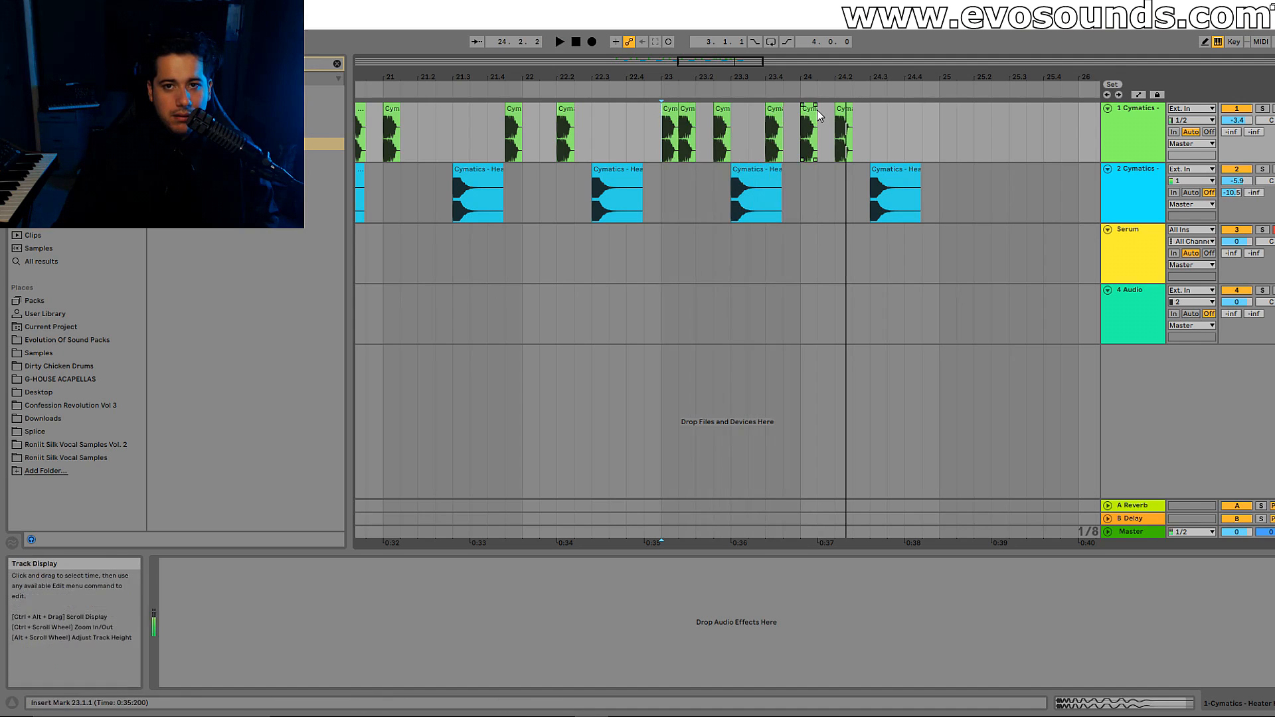
Shift the kick at 24.1.1 to 24.1.3, add kick copies at 24.4.1 and 24.4.3, and audition them
left_click_drag(809, 126, 914, 133)
key("space")
key("ctrl+d")
left_click(912, 115)
key("space")
key("space")
Create an empty eight-bar MIDI clip on the Serum track, from bar 17 to bar 25
mouse_move(726, 62)
left_mouse_down()
mouse_move(727, 33)
mouse_move(737, 46)
left_mouse_up()
left_click_drag(711, 133, 848, 214)
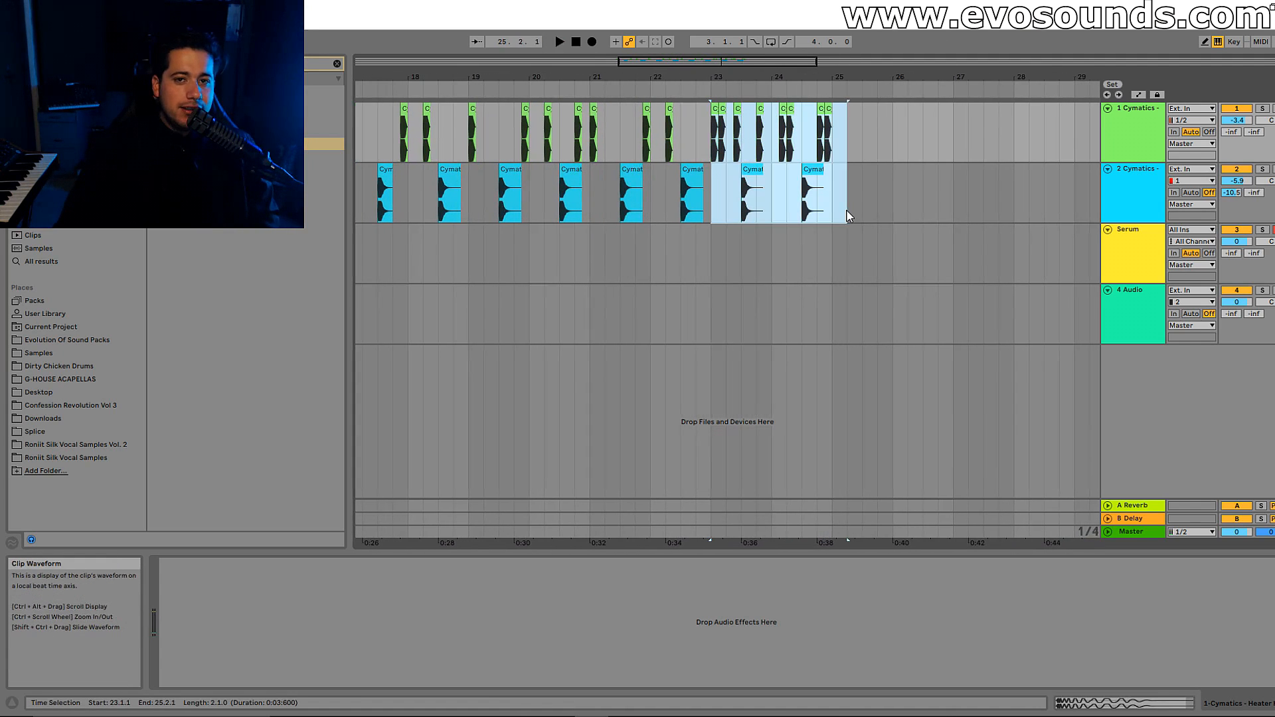
left_click_drag(733, 65, 710, 63)
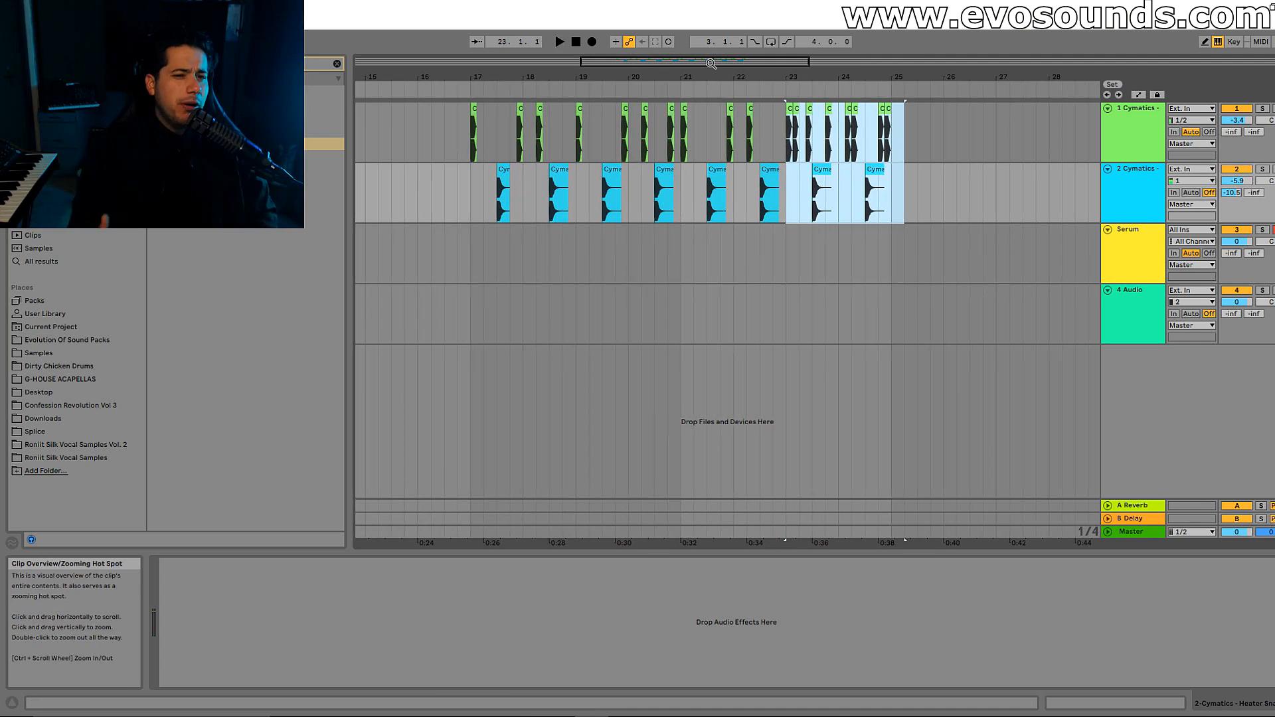
left_click(1144, 274)
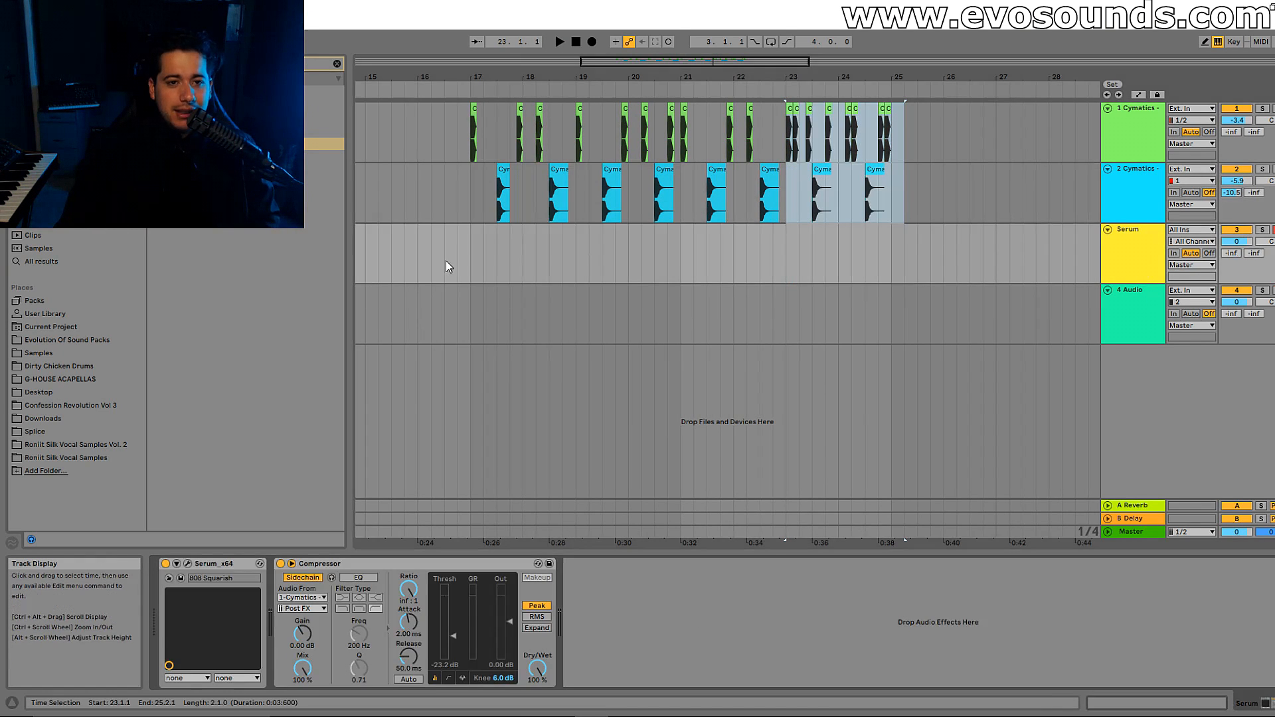
left_click_drag(466, 254, 858, 267)
key("ctrl+shift+m")
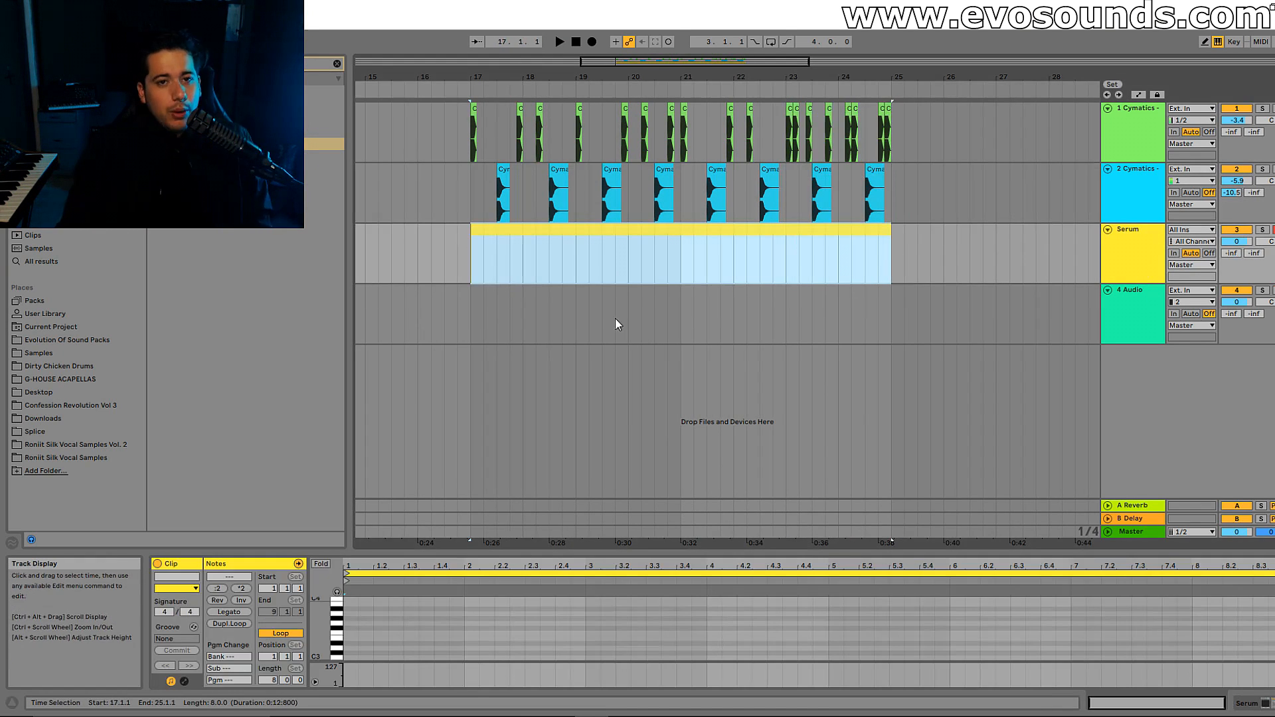
Open the Serum clip in an enlarged note editor and draw a one-bar G2 note at its start
left_click_drag(604, 76, 729, 158)
double_click(662, 231)
left_click_drag(523, 548, 525, 357)
left_click_drag(325, 516, 488, 556)
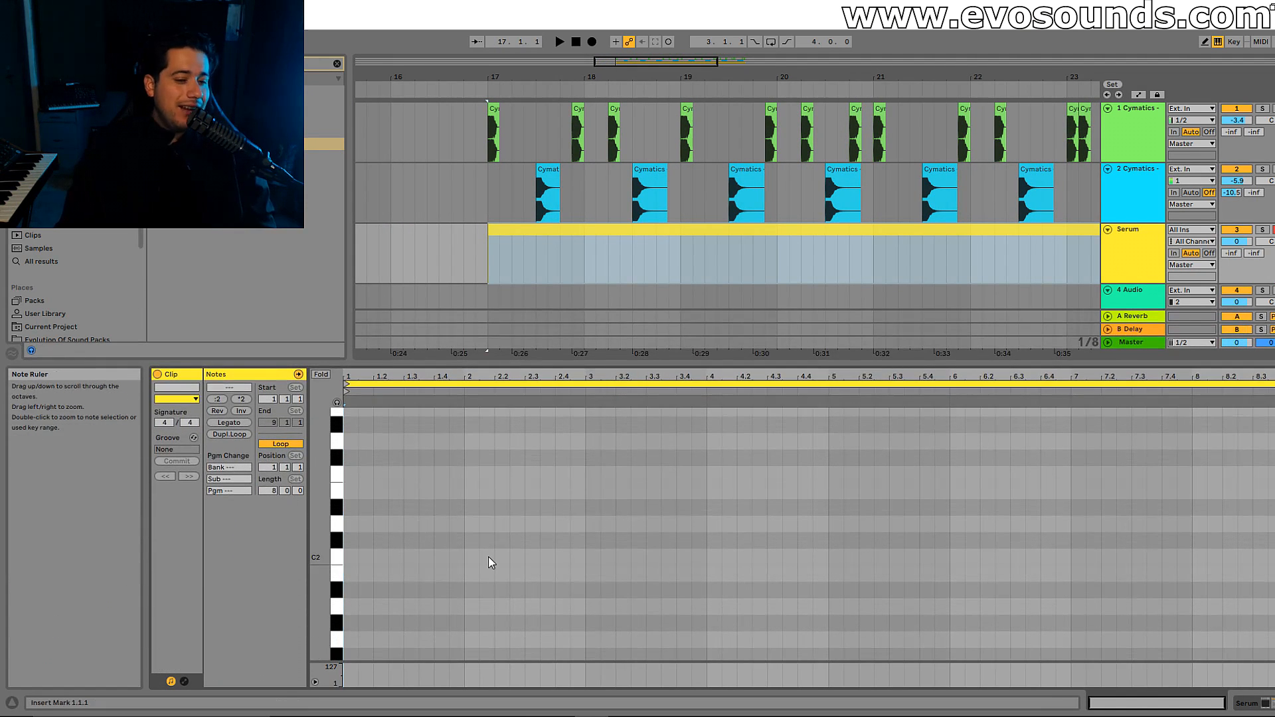
scroll(384, 545, "up", 1)
double_click(360, 520)
left_click_drag(367, 517, 464, 518)
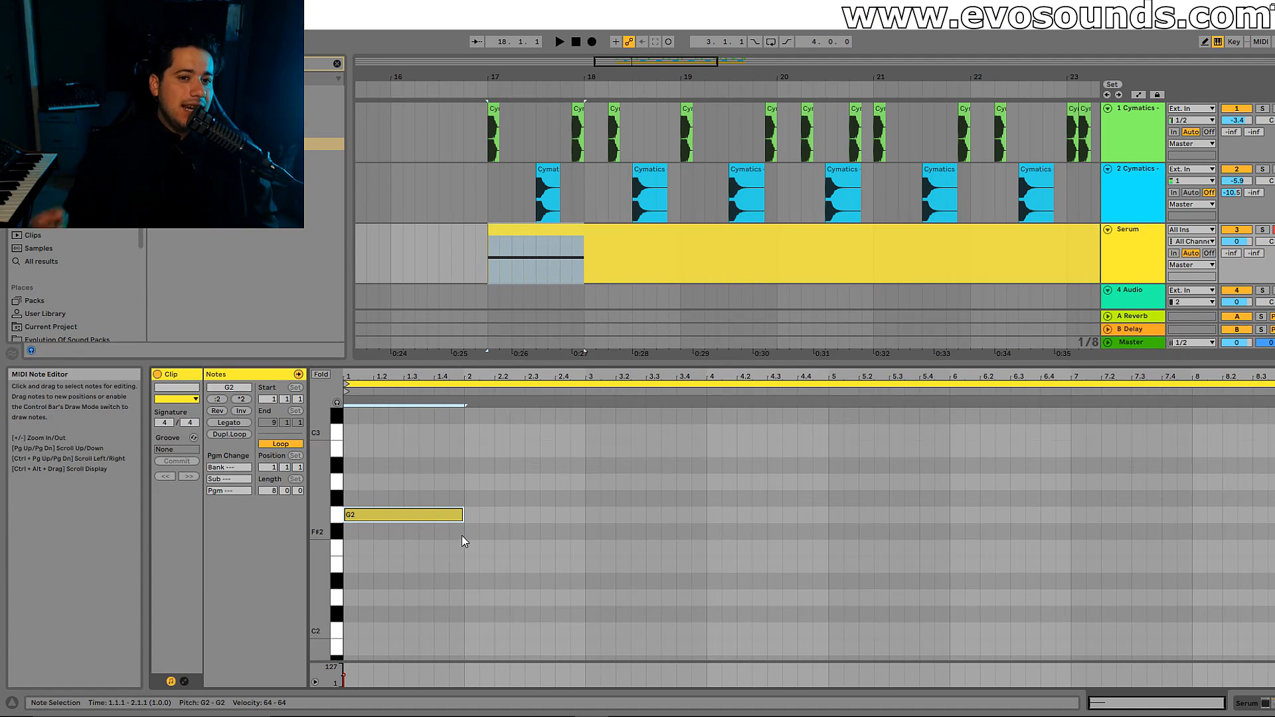
Check the Serum instrument, transpose the bass note down an octave to G1, and audition it
double_click(1122, 230)
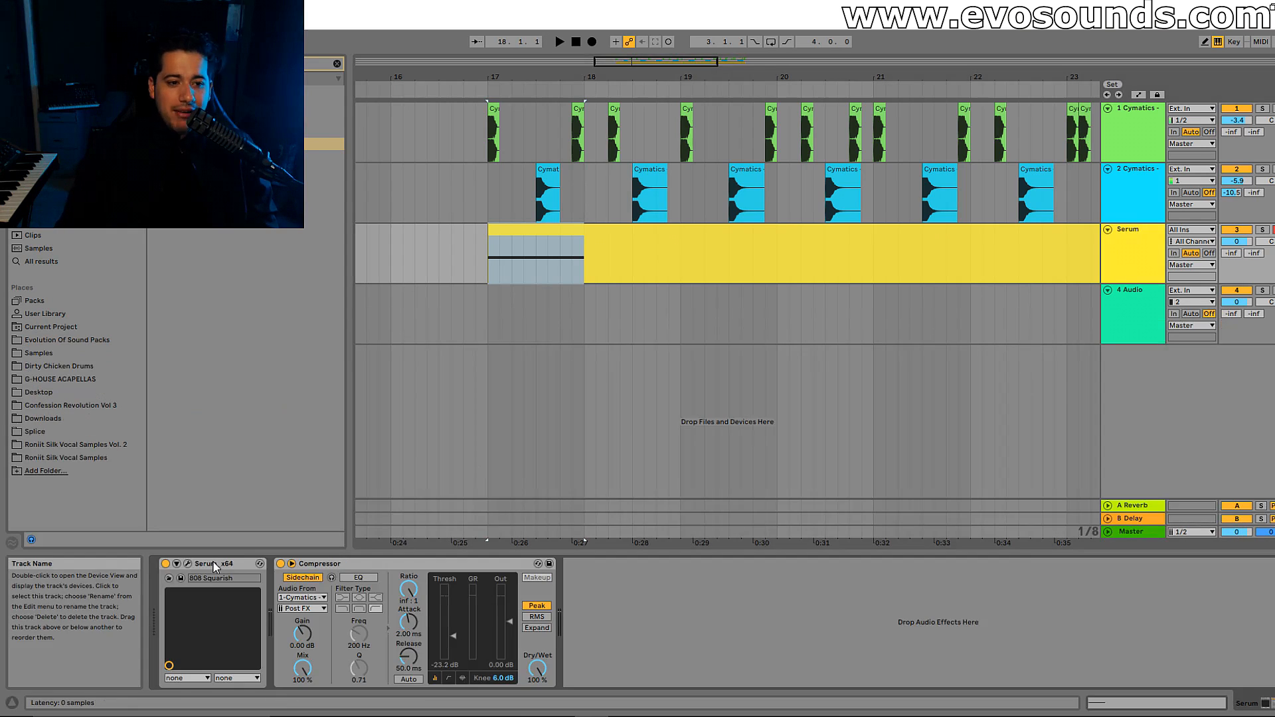
left_click(188, 563)
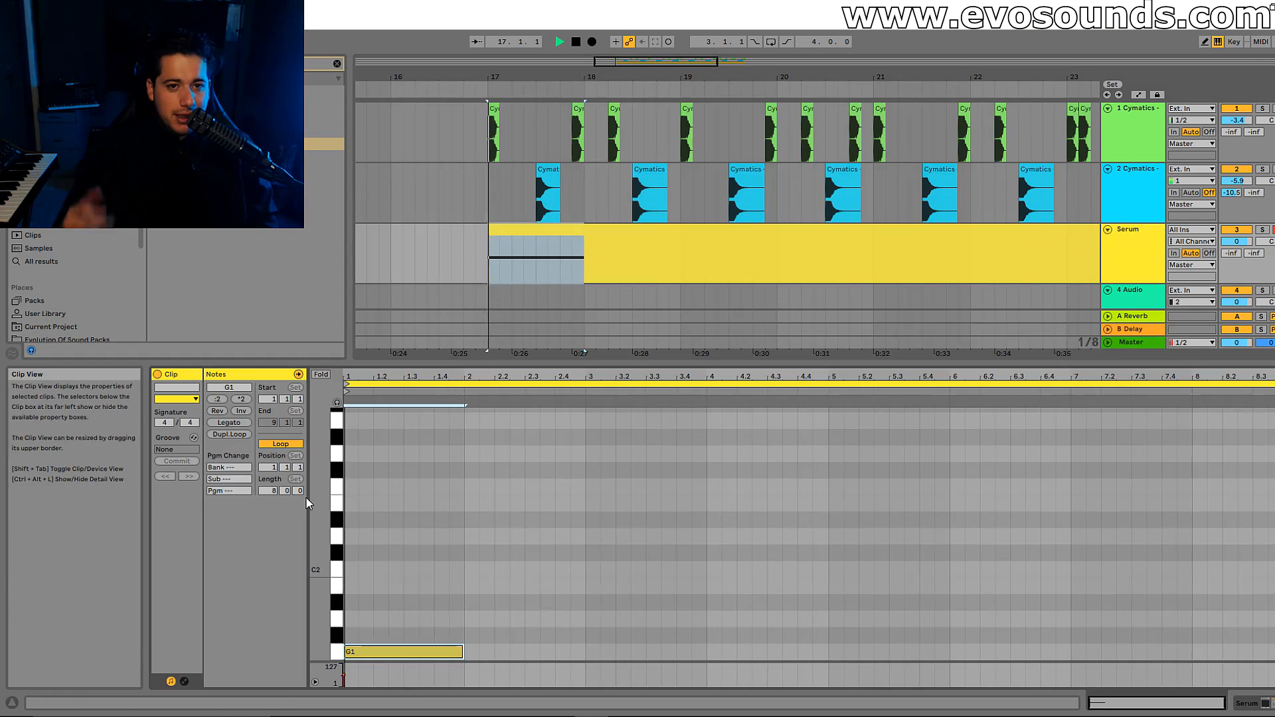
key("space")
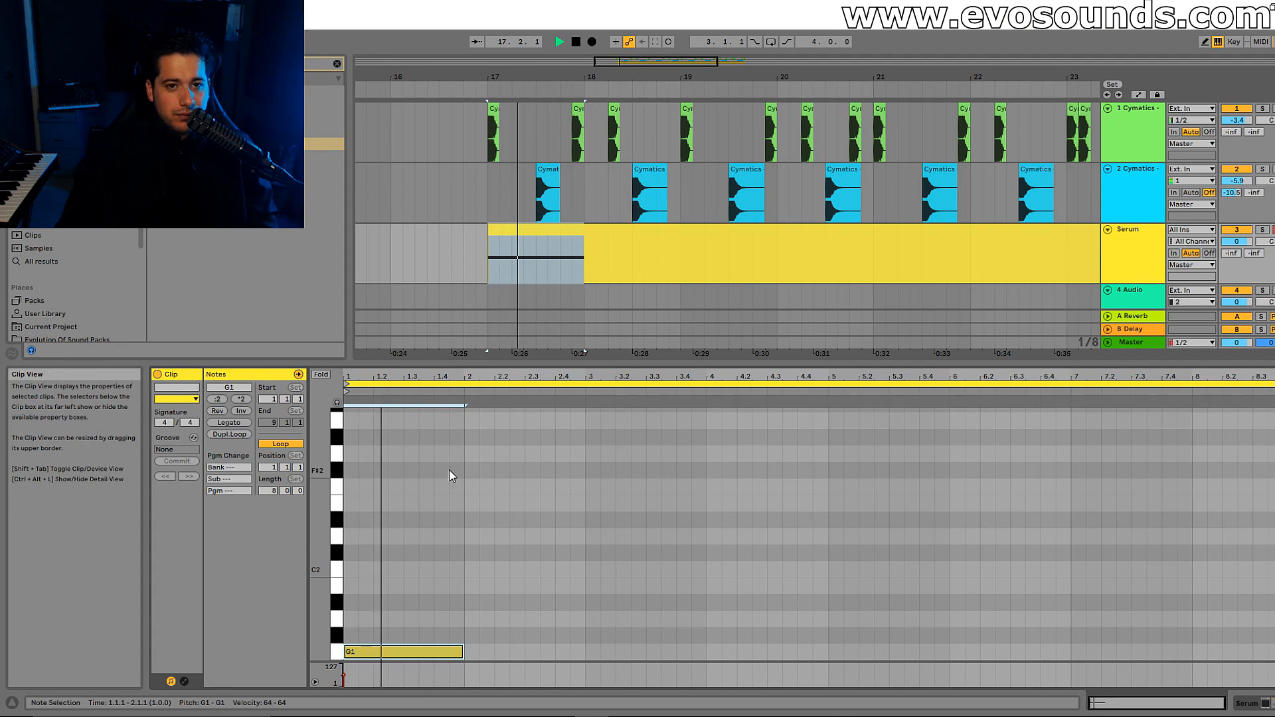
scroll(475, 478, "down", 2)
key("space")
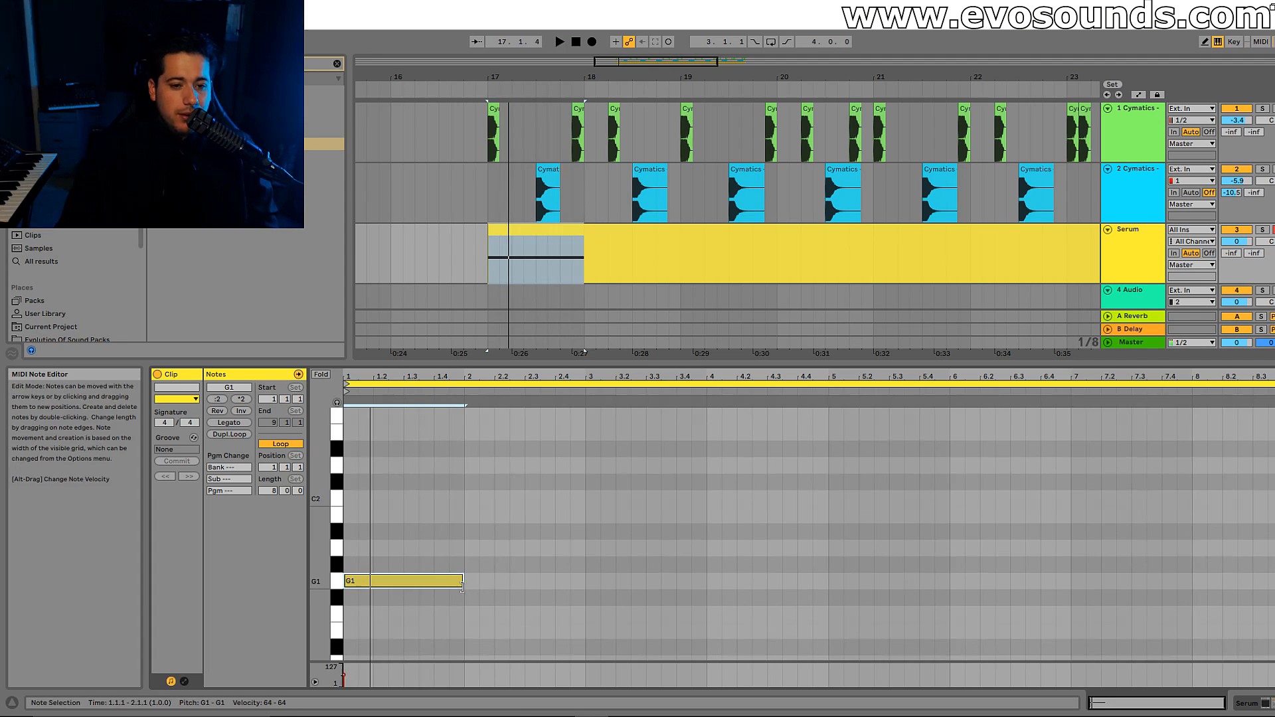
Shorten the G1 note to half a bar, ending at 1.3.1, and play it back
left_click_drag(462, 583, 404, 593)
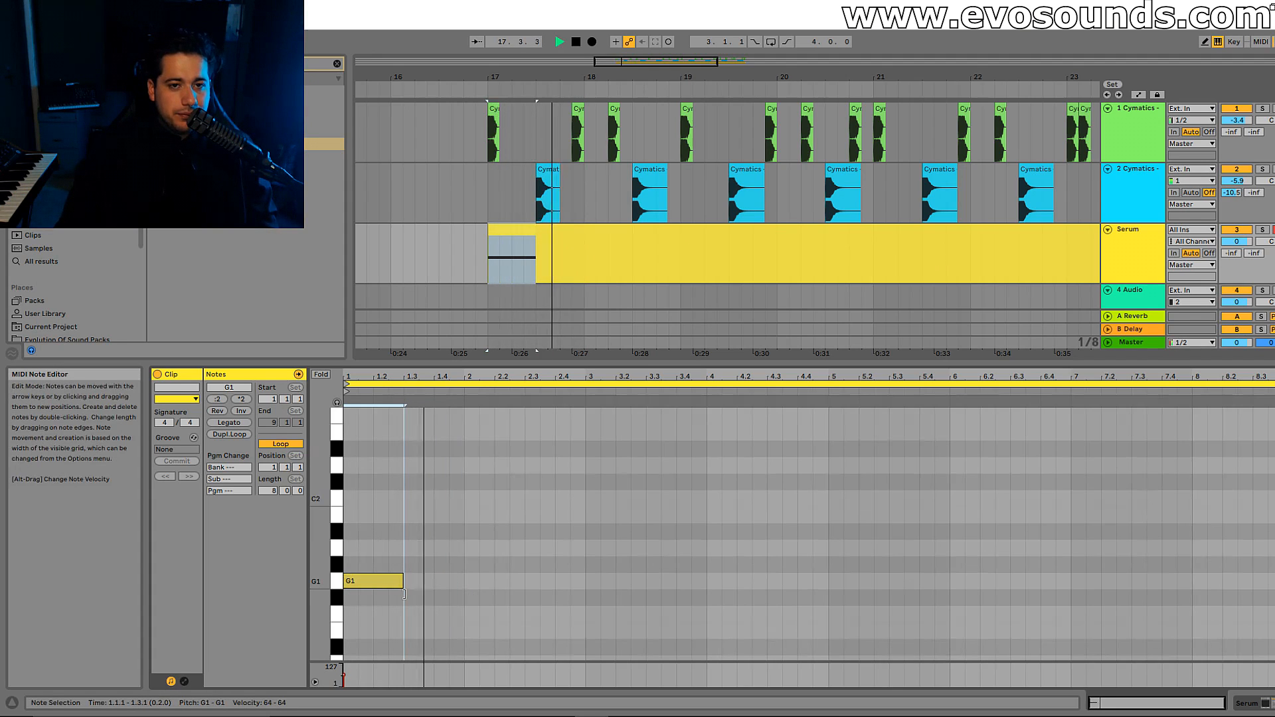
key("space")
key("space")
Duplicate the half-bar G1 note, placing copies at 1.4.3 and 2.2.1 to match the kicks
key("ctrl+d")
left_click_drag(426, 588, 471, 583)
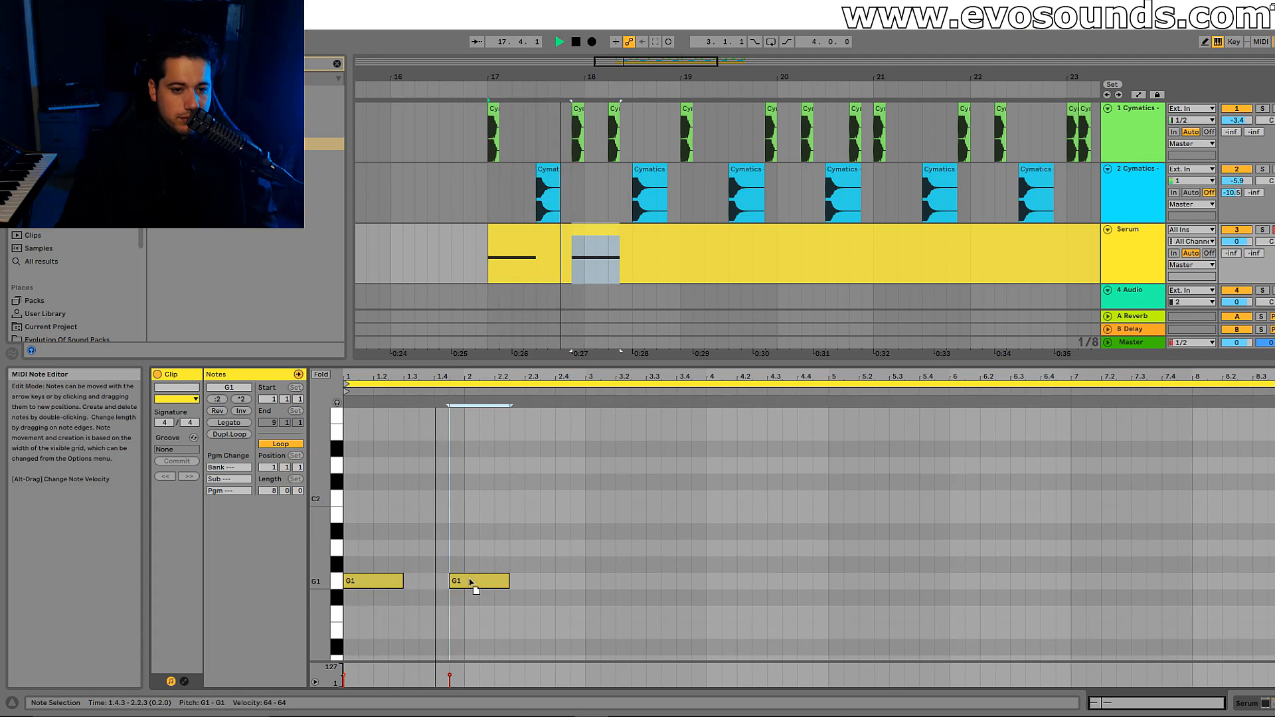
key("ctrl+d")
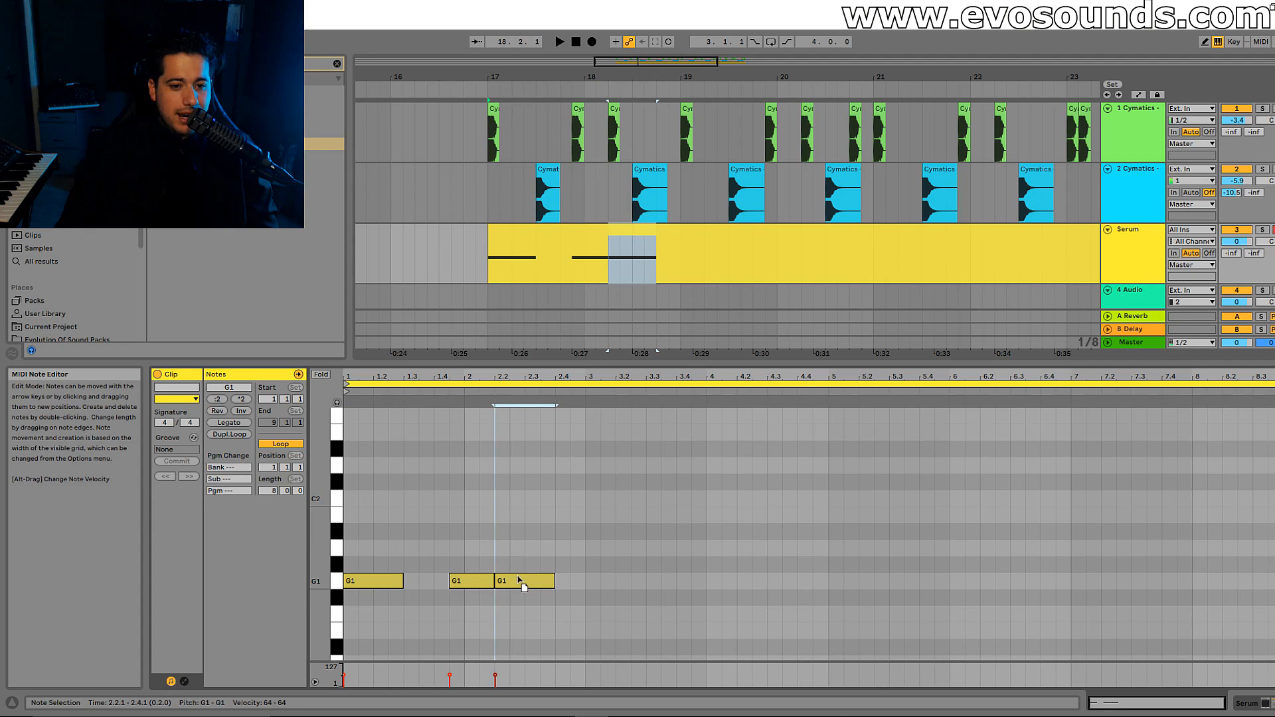
Extend the G1 bass pattern through bar 4 by duplicating notes and placing them to match the kicks
key("space")
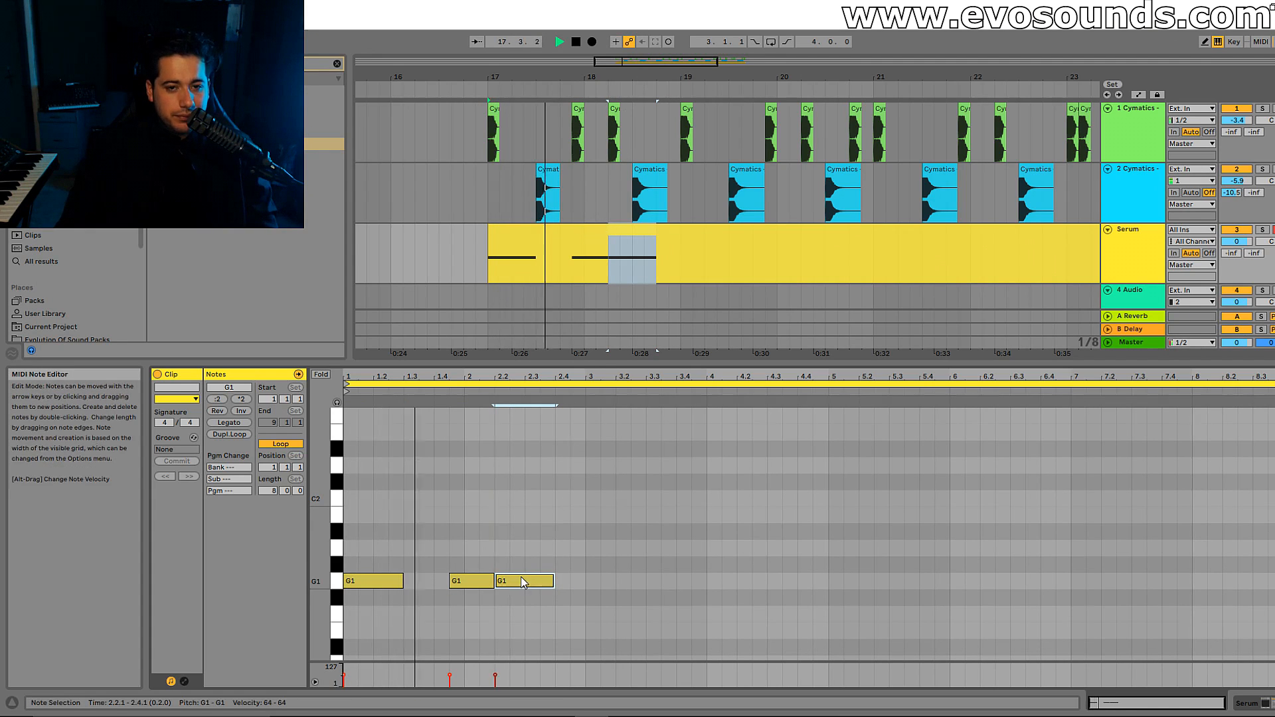
key("ctrl+d")
left_click_drag(561, 583, 715, 583)
key("ctrl+d")
key("space")
key("ctrl+d")
Duplicate the four-bar G1 note pattern into bars 5 to 8 of the Serum clip
left_click_drag(751, 582, 398, 471)
key("ctrl+d")
left_click(829, 619)
key("ctrl+d")
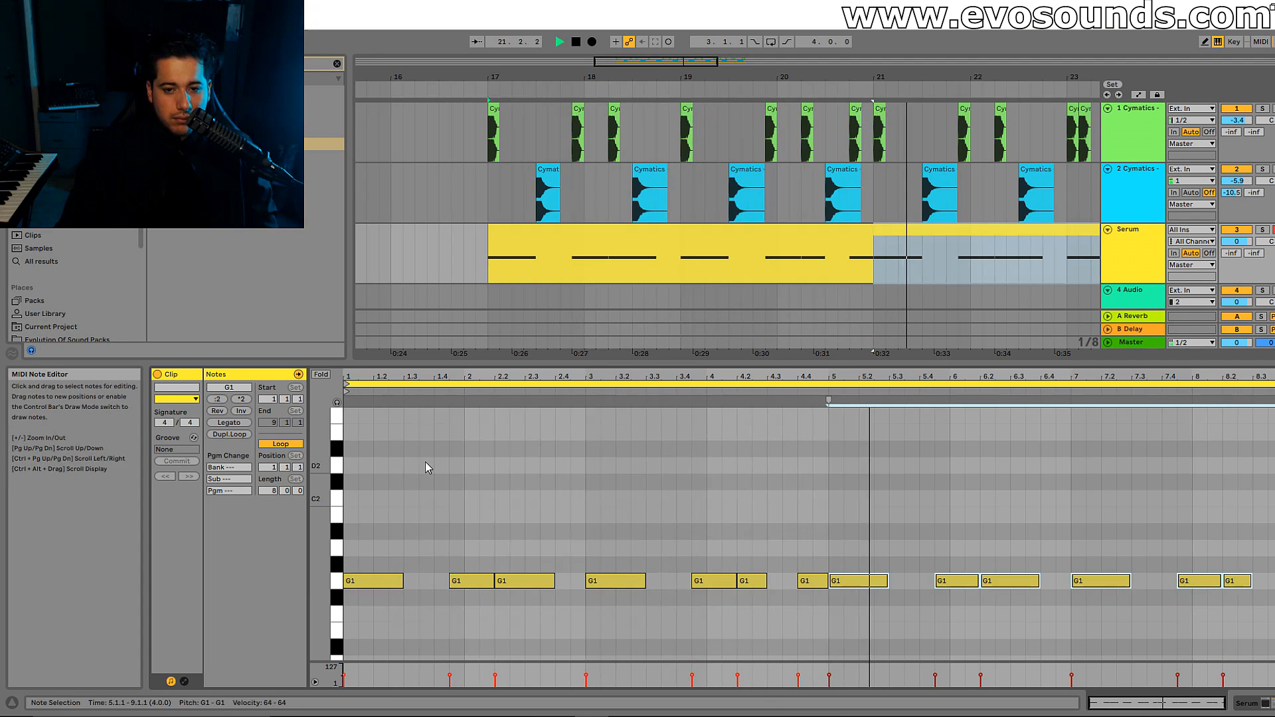
Transpose the bass notes in bars 7 and 8 down from G1 to D#1 and play back the bassline
left_click_drag(1272, 611, 1036, 532)
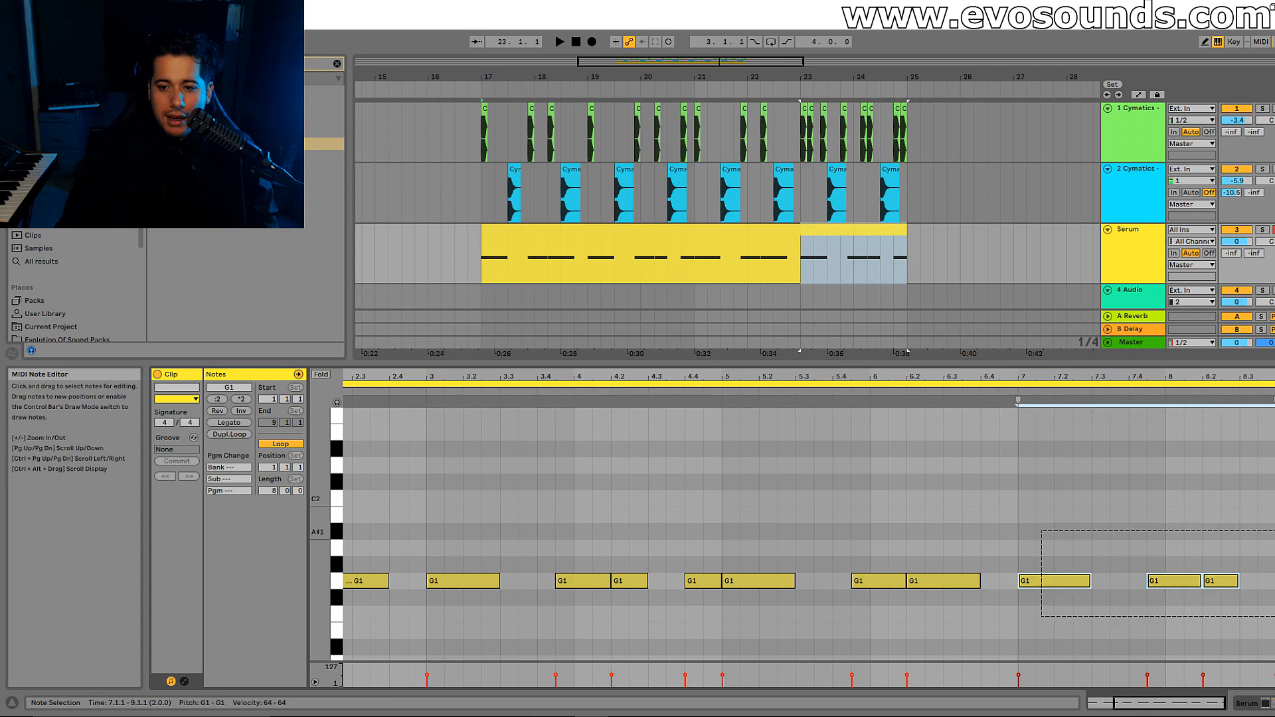
scroll(1035, 531, "down", 2)
key("Down")
key("Down")
key("Down")
key("Down")
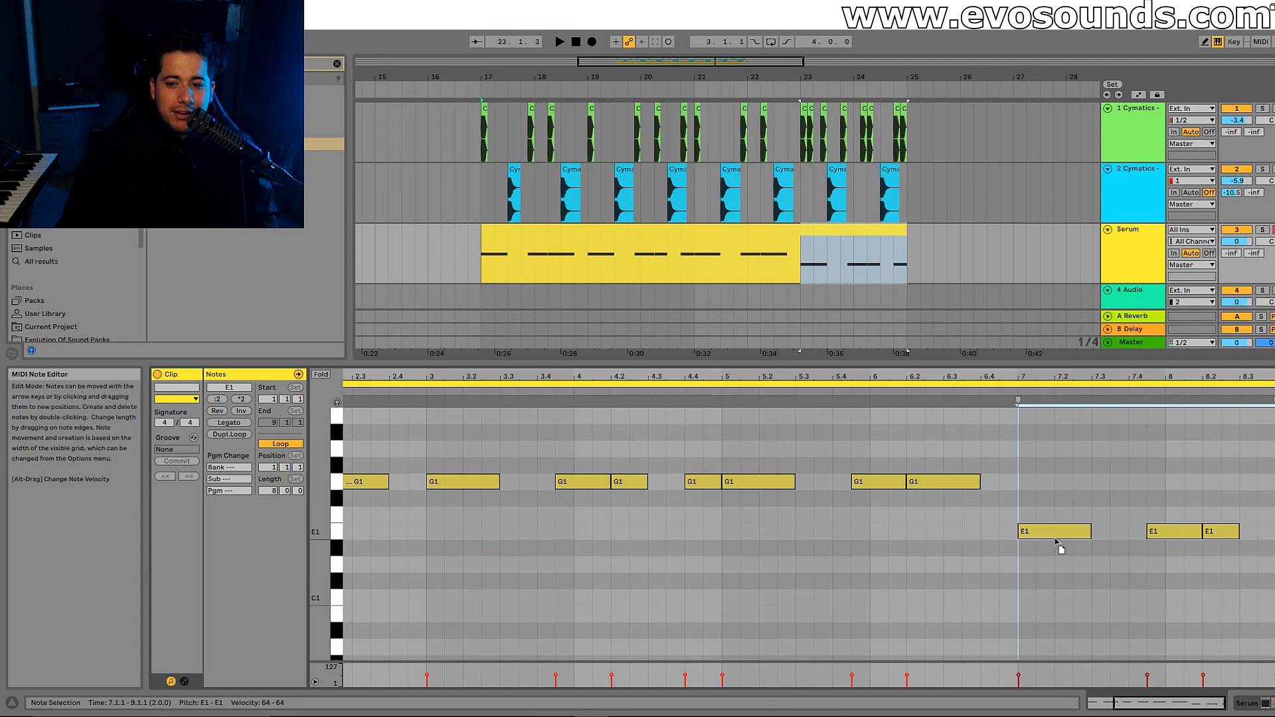
key("space")
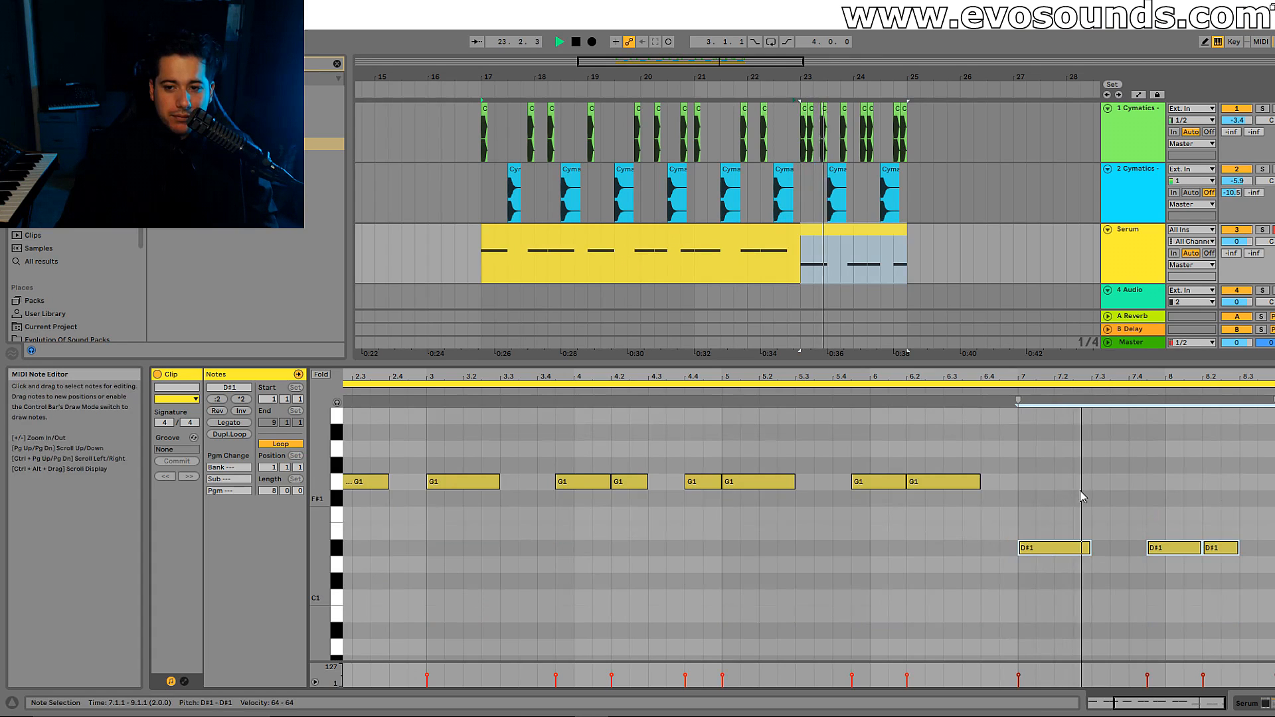
left_click(1107, 480)
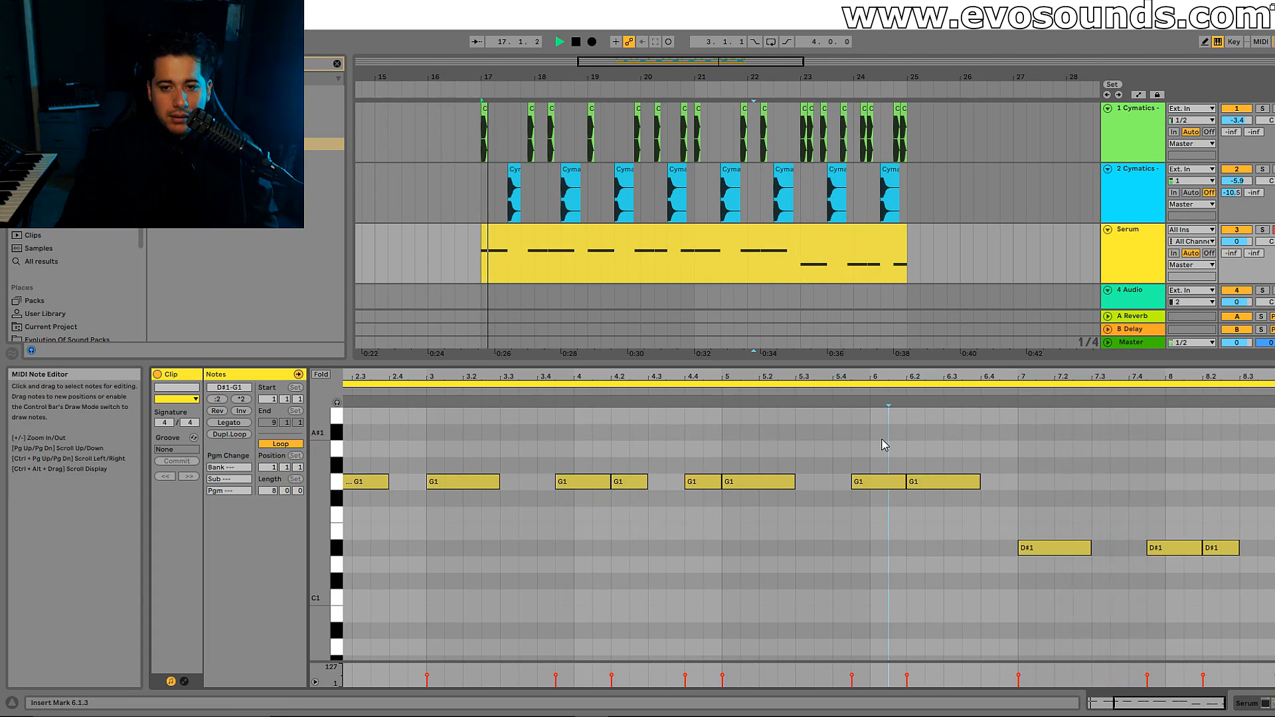
left_click(773, 403)
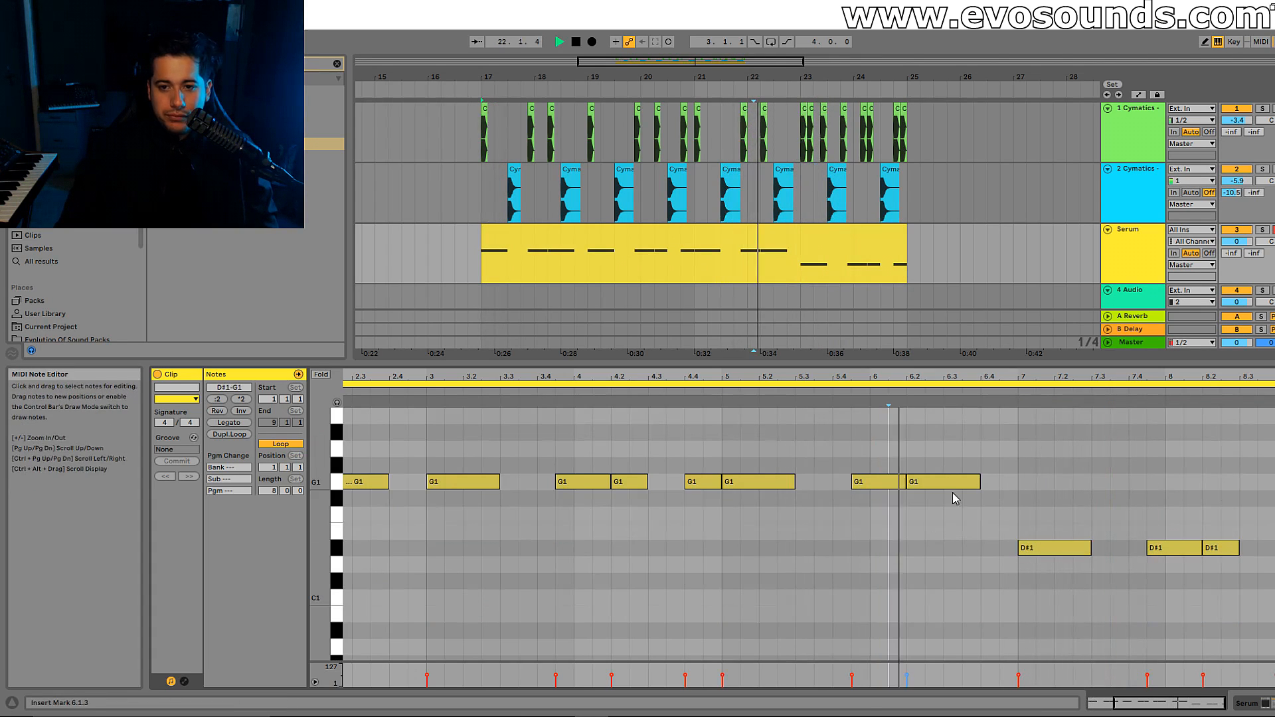
Raise the bass note at 8.2.1 to F1 and the last note at 8.4.1 to G#1, auditioning the ending
mouse_move(1152, 376)
left_mouse_down()
mouse_move(1145, 409)
mouse_move(1173, 369)
left_mouse_up()
left_click_drag(1230, 547, 1231, 515)
key("space")
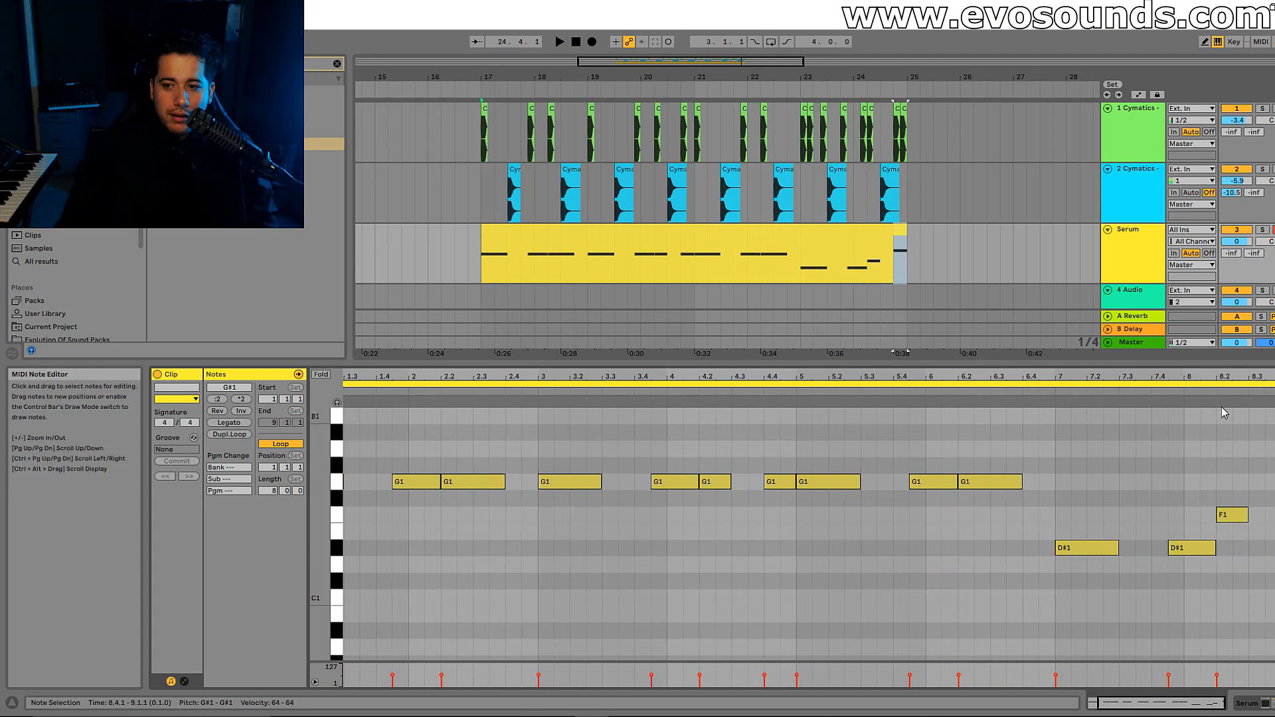
left_click(1191, 392)
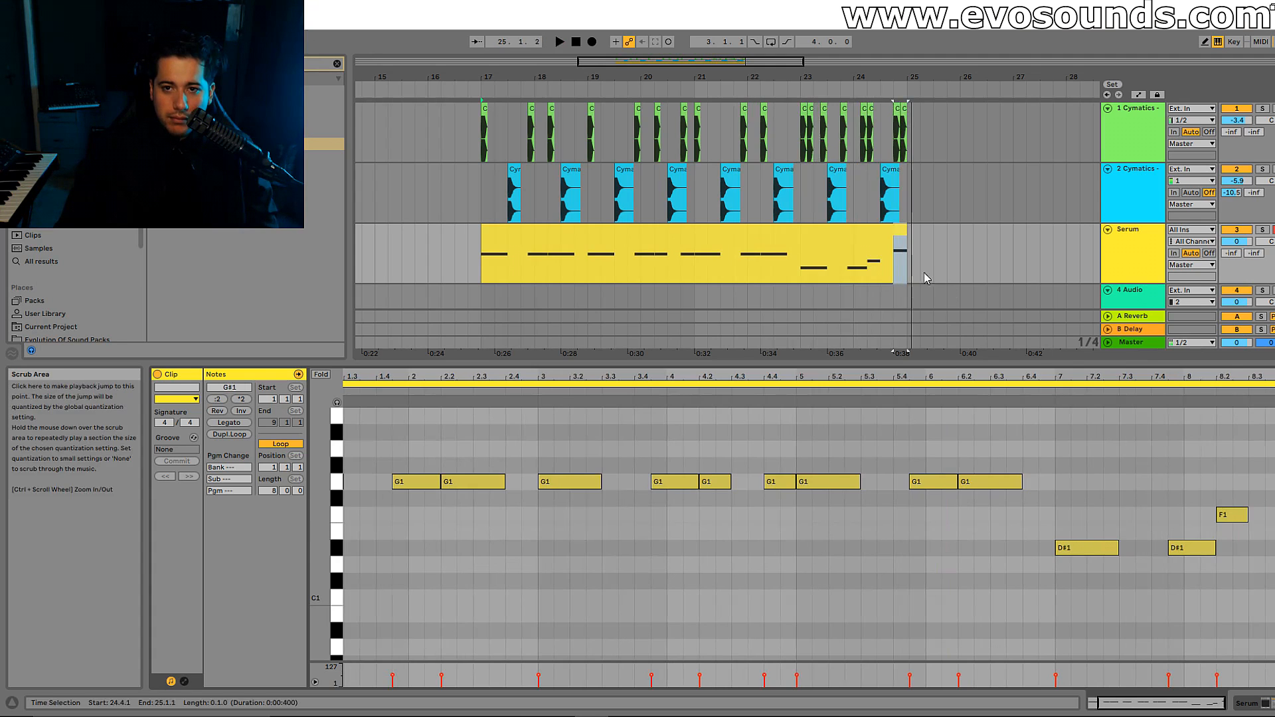
key("space")
Duplicate the eight-bar Serum clip so that the copy starts at bar 25
left_click(869, 231)
key("ctrl+d")
key("space")
key("space")
Duplicate the eight bars of kick and snare clips to bar 25 and play the arrangement from bar 17
left_click_drag(763, 77, 852, 62)
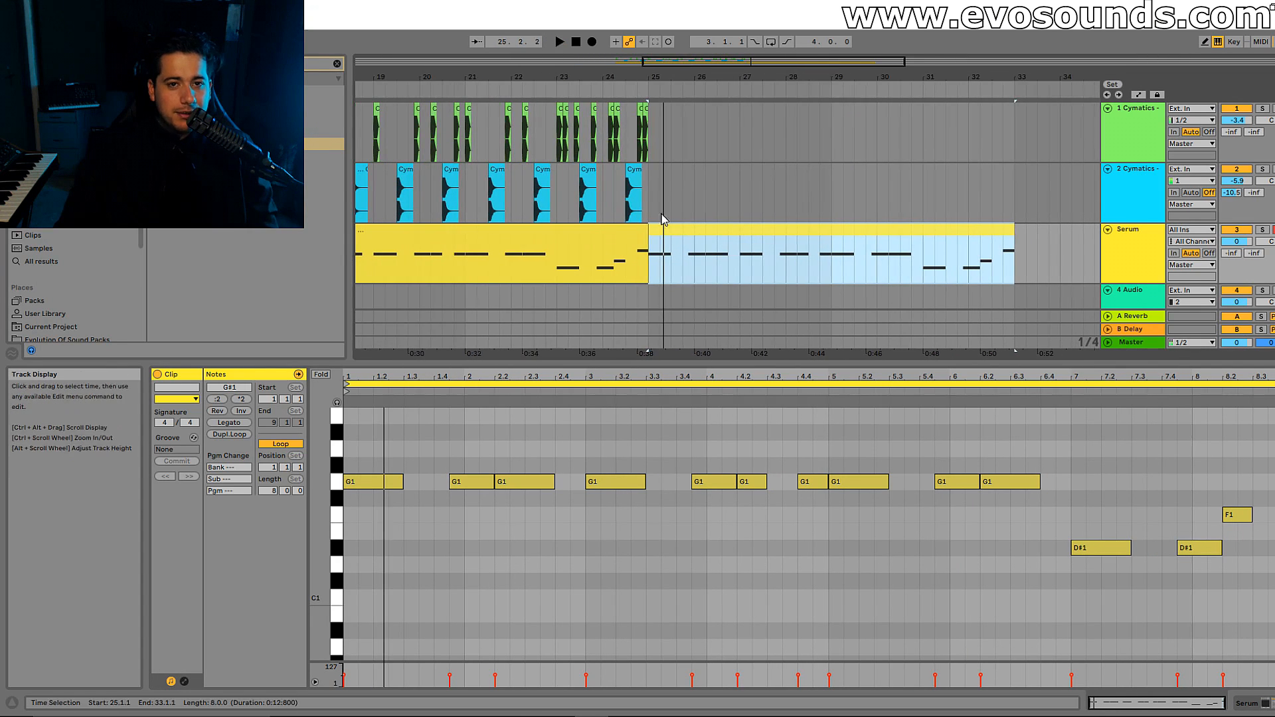
left_click_drag(654, 77, 795, 65)
left_click_drag(794, 193, 481, 147)
key("ctrl+d")
left_click_drag(531, 77, 691, 71)
left_click(512, 177)
key("space")
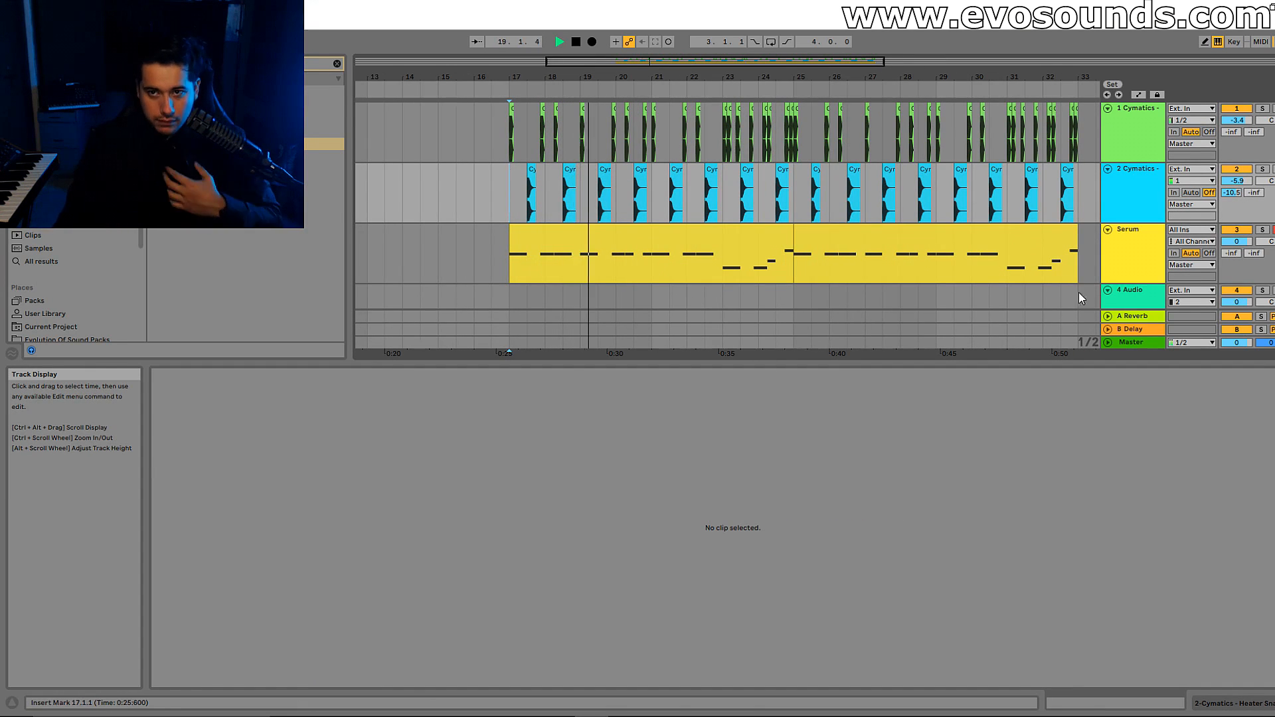
Add an Amp effect before the Compressor on the Serum track and set its Dry/Wet to 7.14 %
left_click(1129, 257)
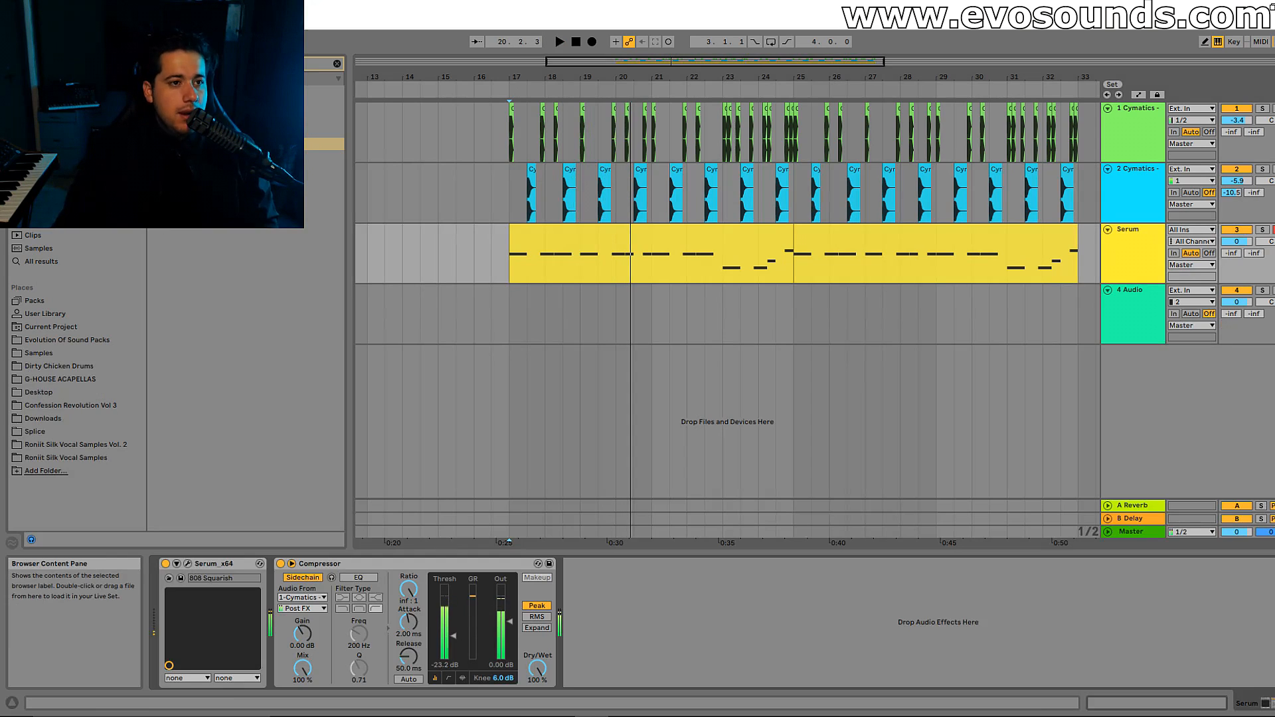
left_click(337, 63)
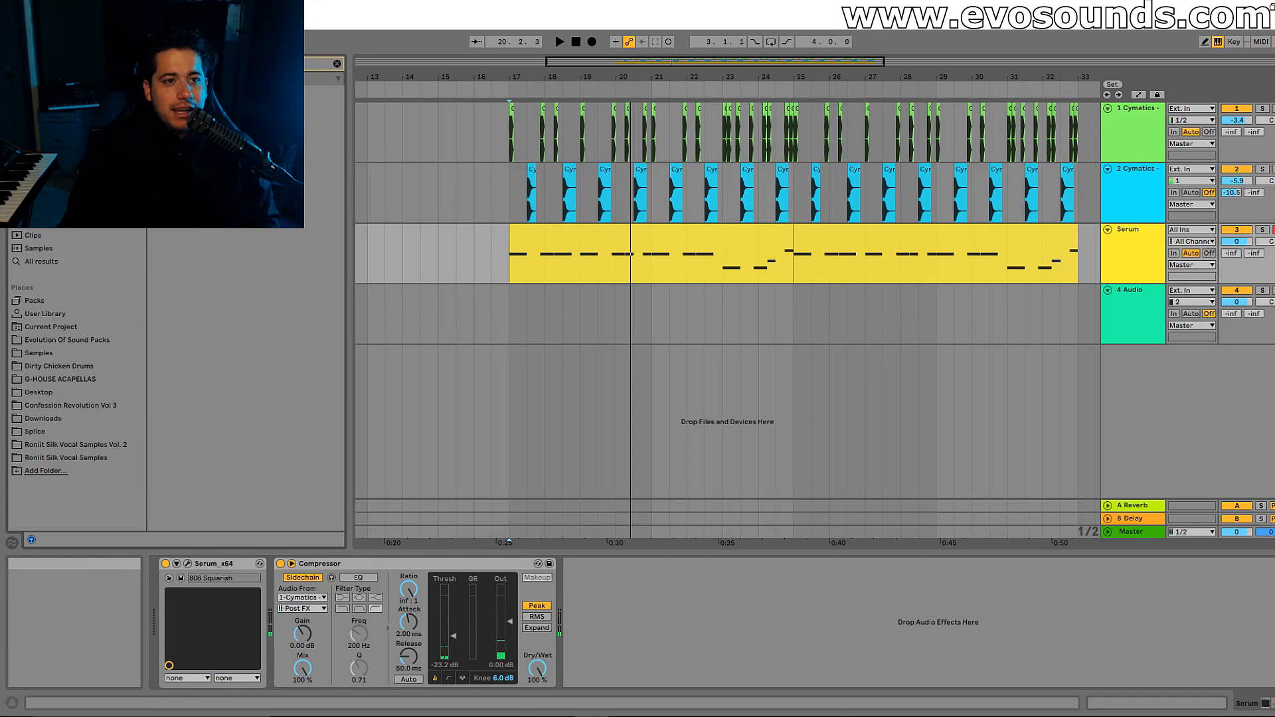
left_click_drag(206, 105, 252, 664)
left_click_drag(474, 668, 473, 661)
key("space")
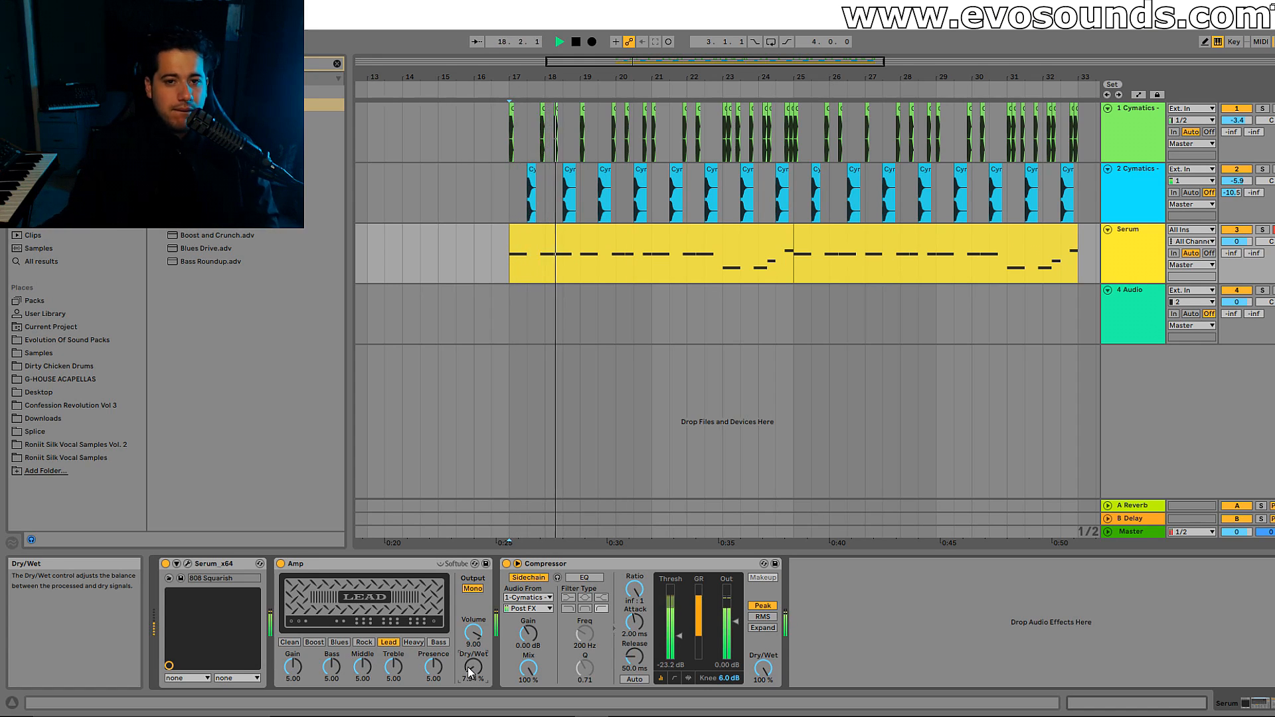
left_click_drag(467, 667, 469, 672)
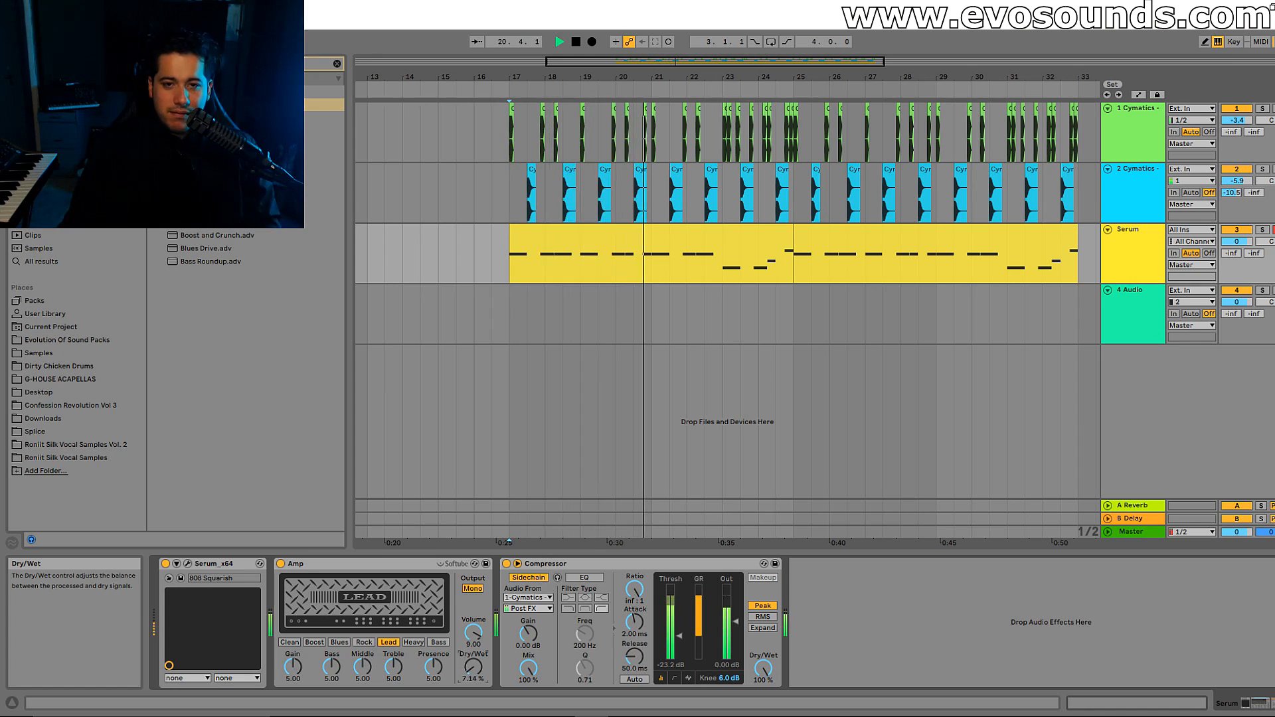
In the first Serum clip, move the second D#1 note to start at 7.4.1 and play from 7.1.1
left_click(737, 245)
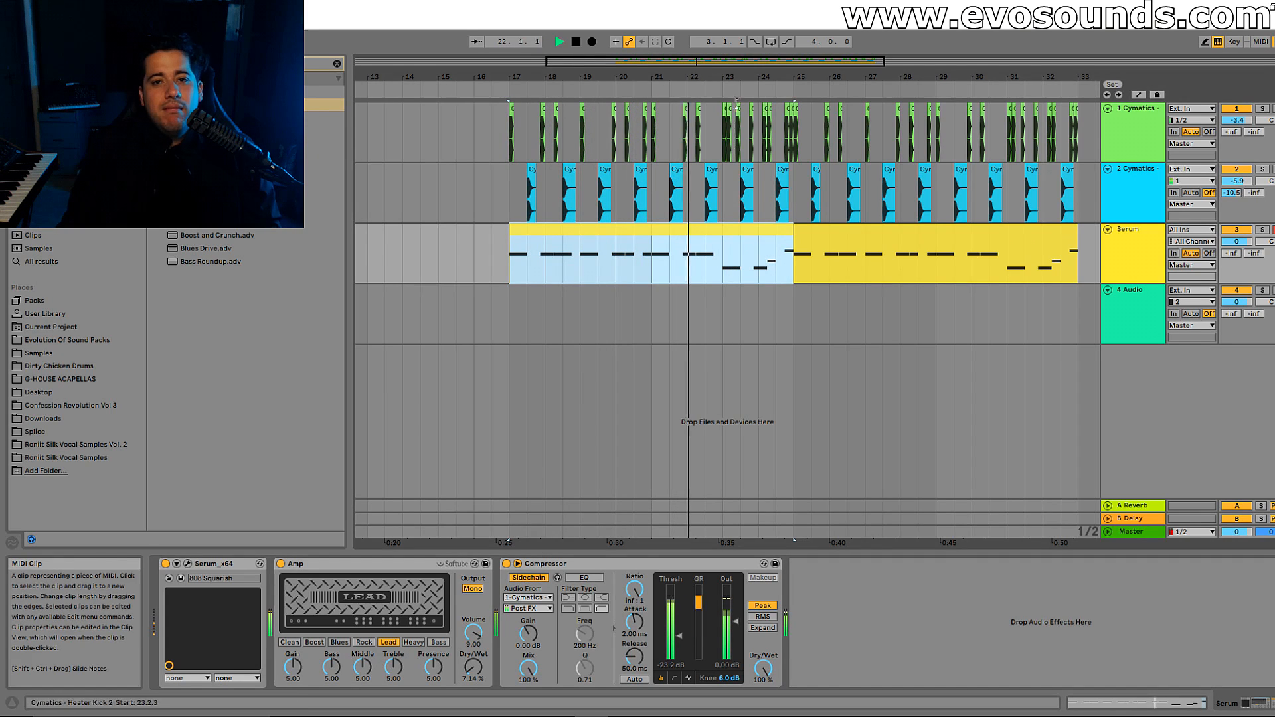
left_click_drag(799, 77, 799, 108)
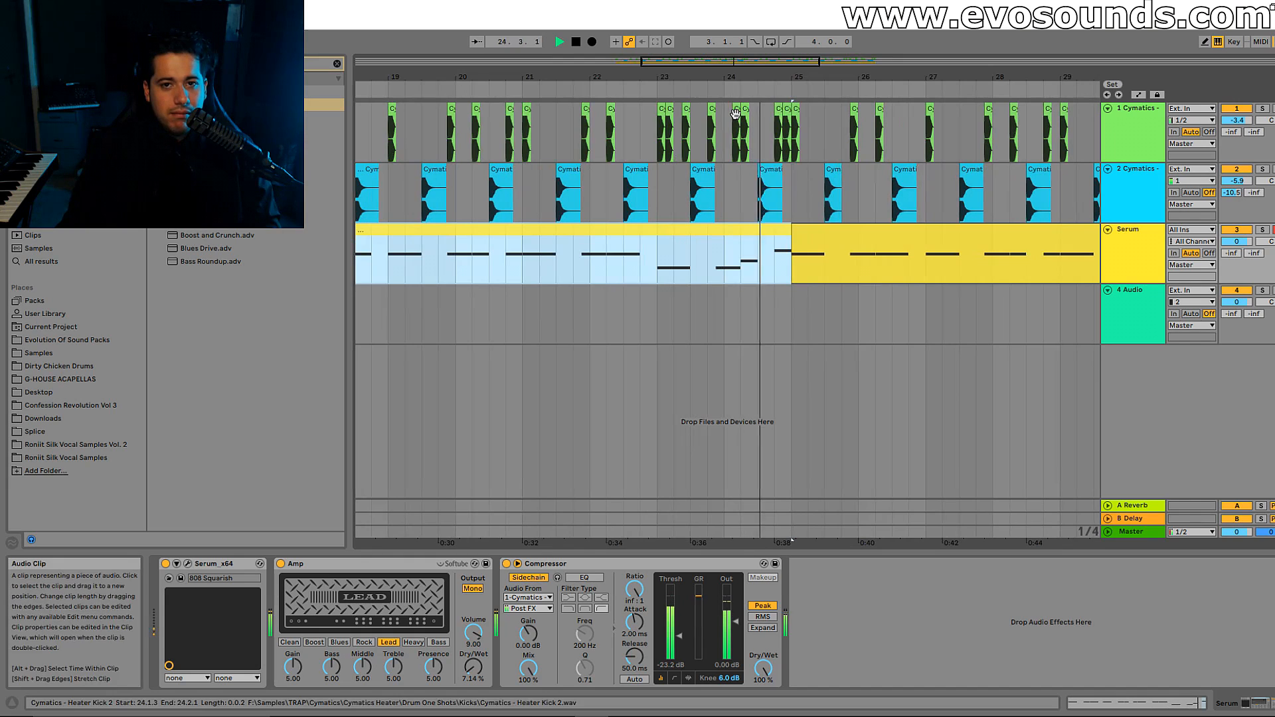
double_click(729, 262)
left_click_drag(1200, 555, 1190, 553)
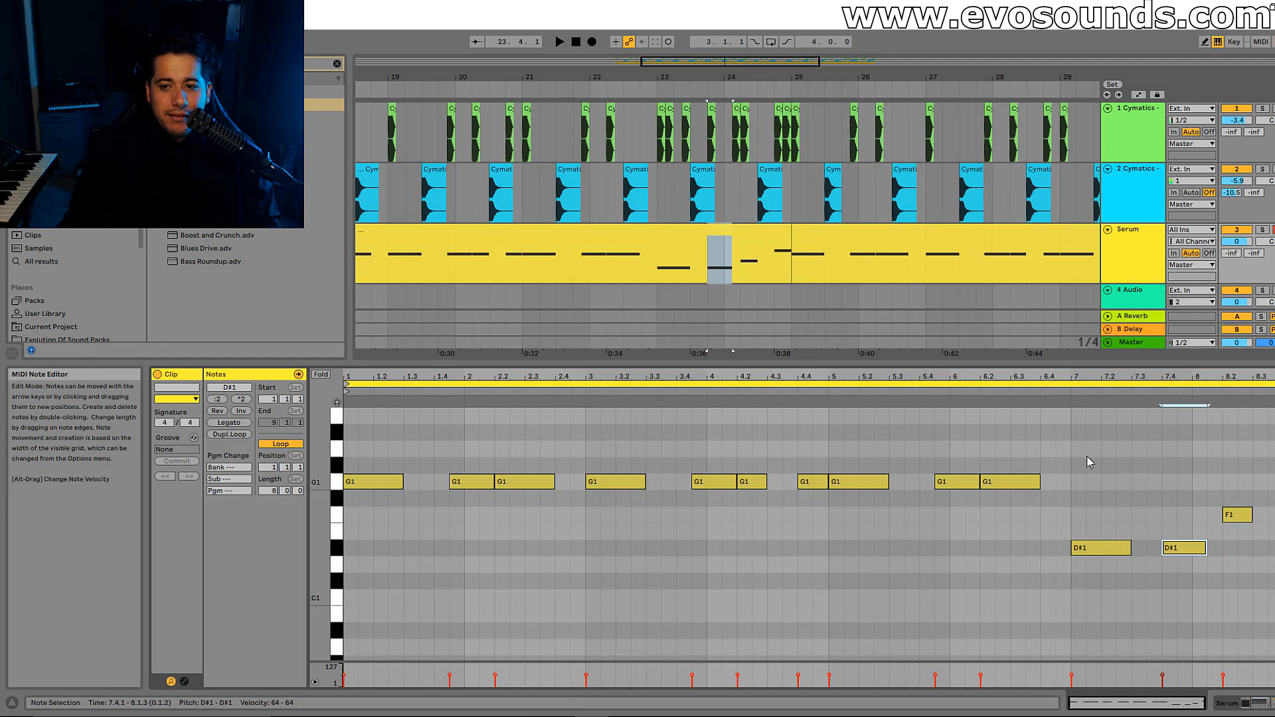
left_click(1071, 405)
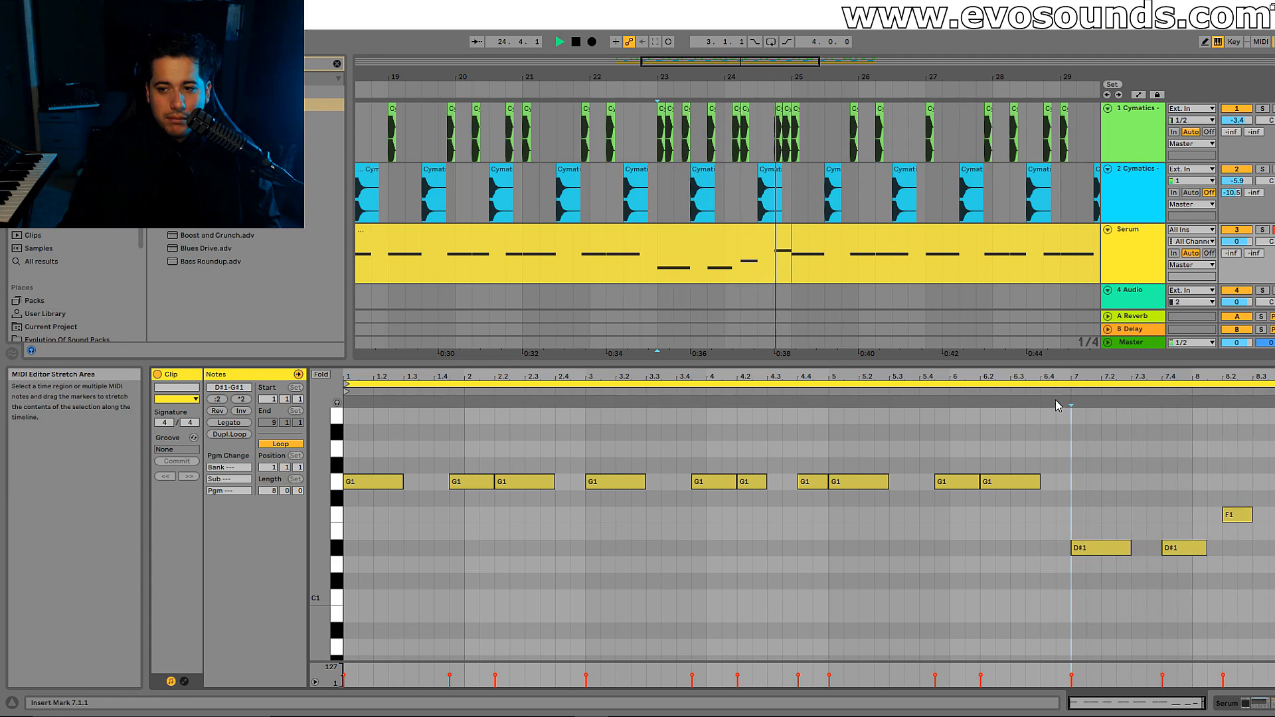
key("space")
Copy the kick at 17.4.3 to 17.4.1, lower the copy's clip gain to -10.3 dB, and audition it from bar 17
left_click_drag(854, 77, 1036, 56)
left_click_drag(664, 360, 644, 712)
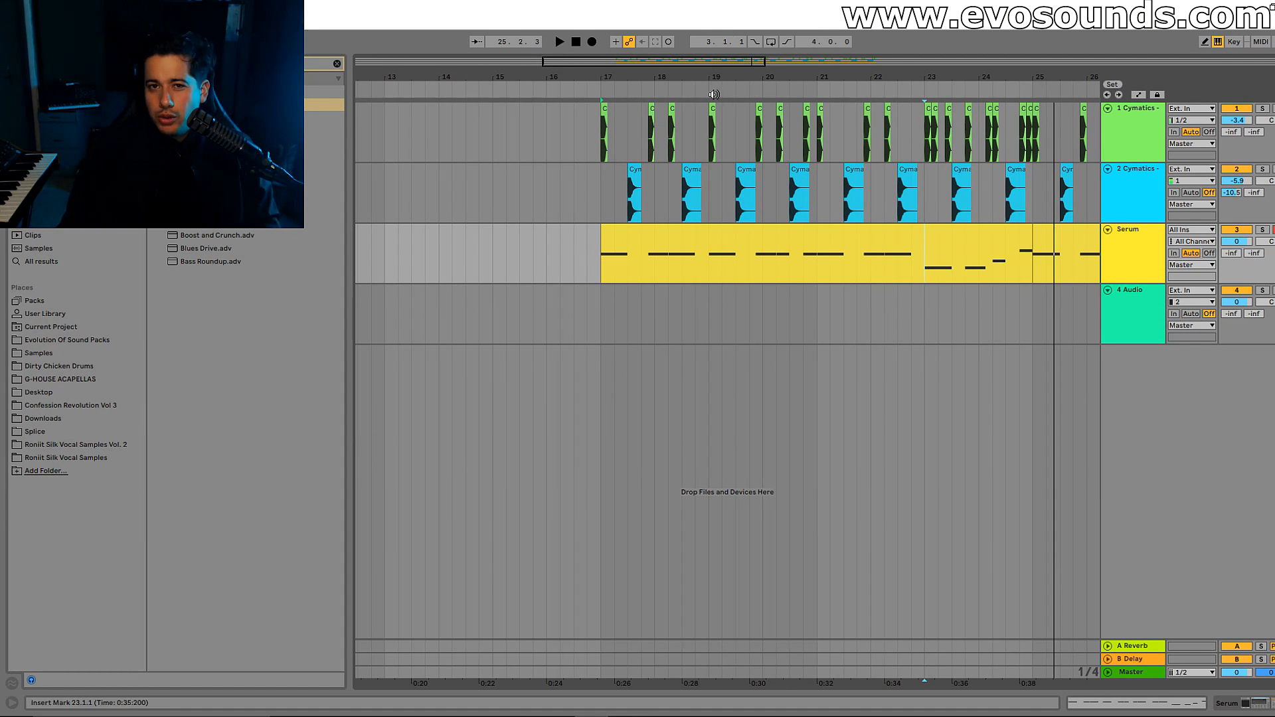
left_click_drag(598, 67, 523, 115)
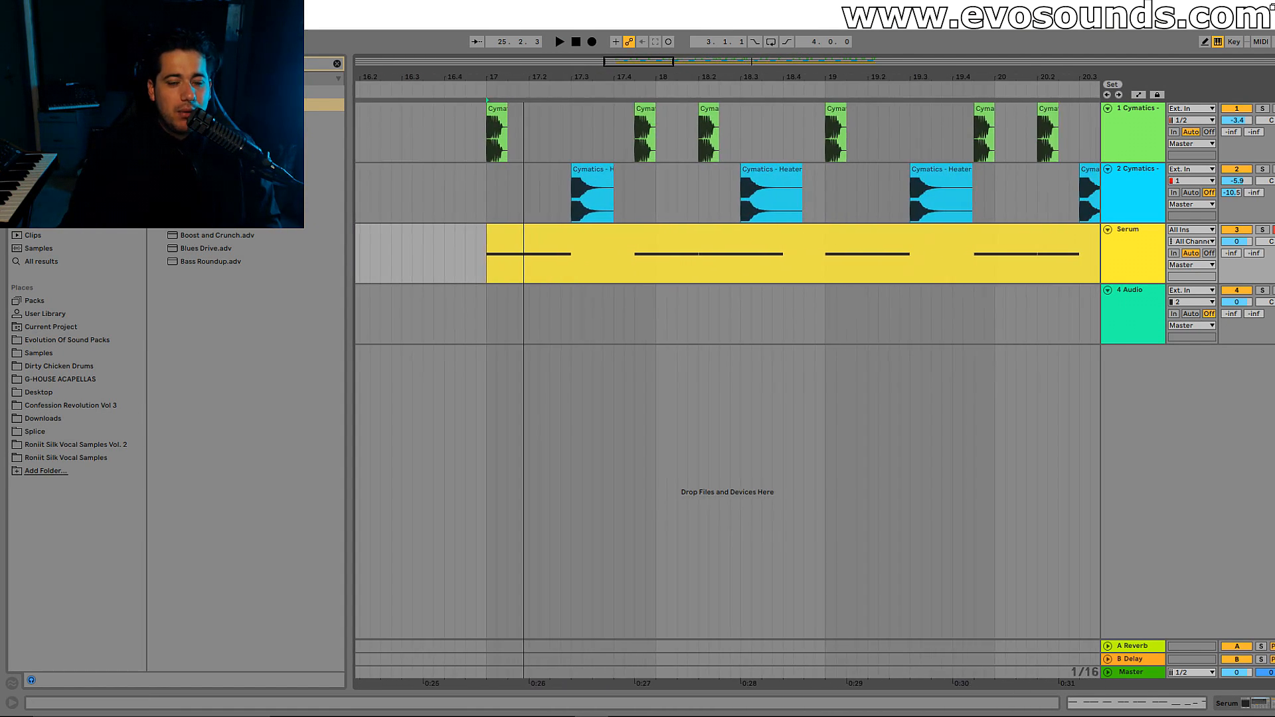
left_click(643, 119)
left_click_drag(642, 114, 622, 114, "ctrl")
double_click(621, 114)
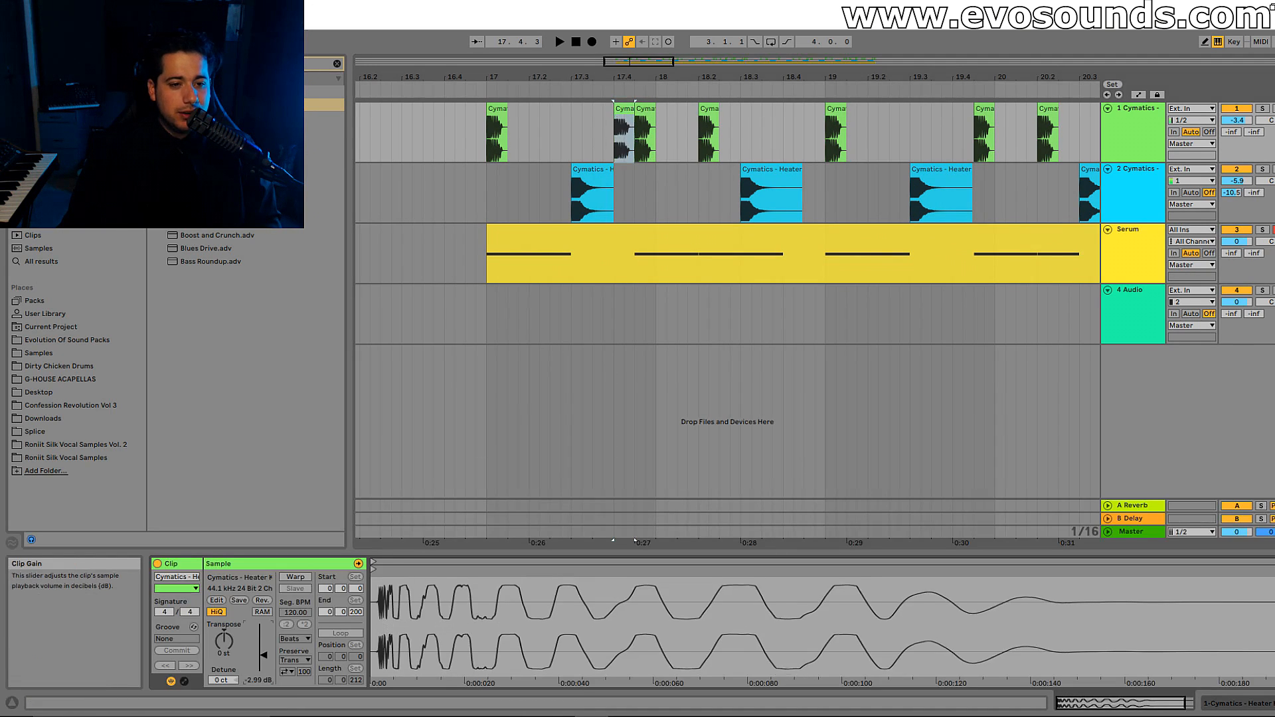
key("space")
left_click(495, 158)
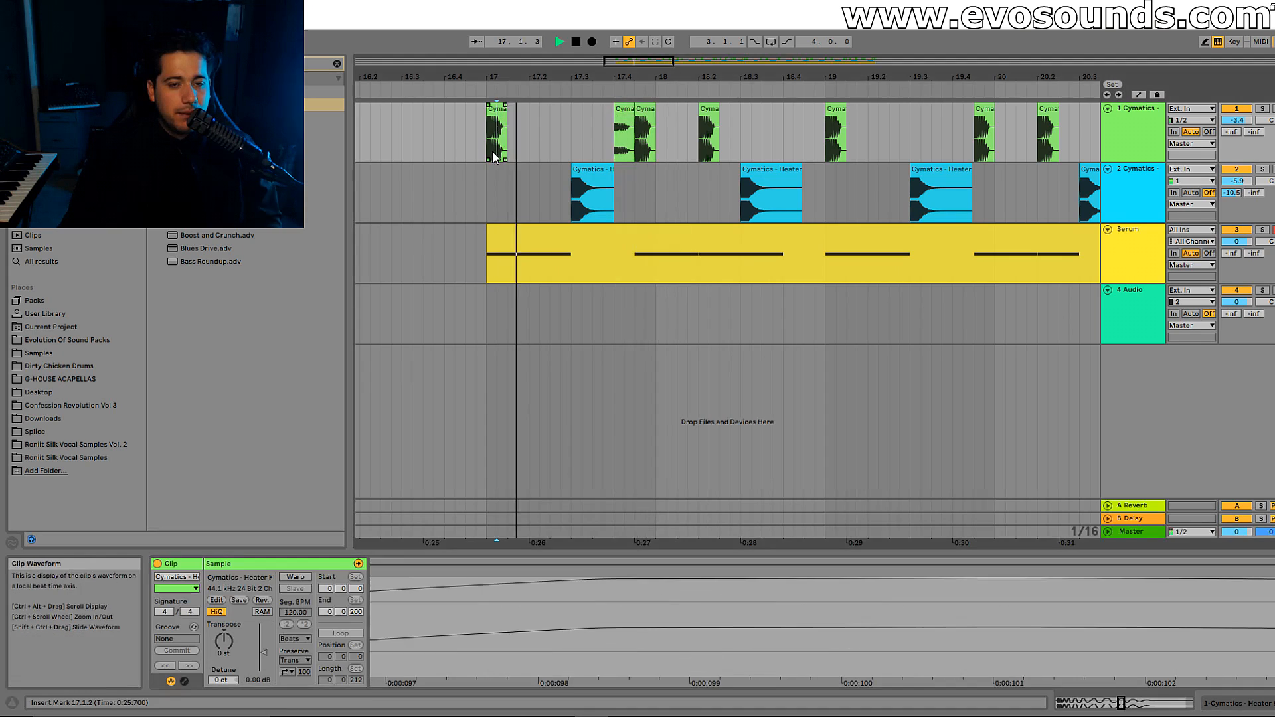
left_click(484, 149)
key("space")
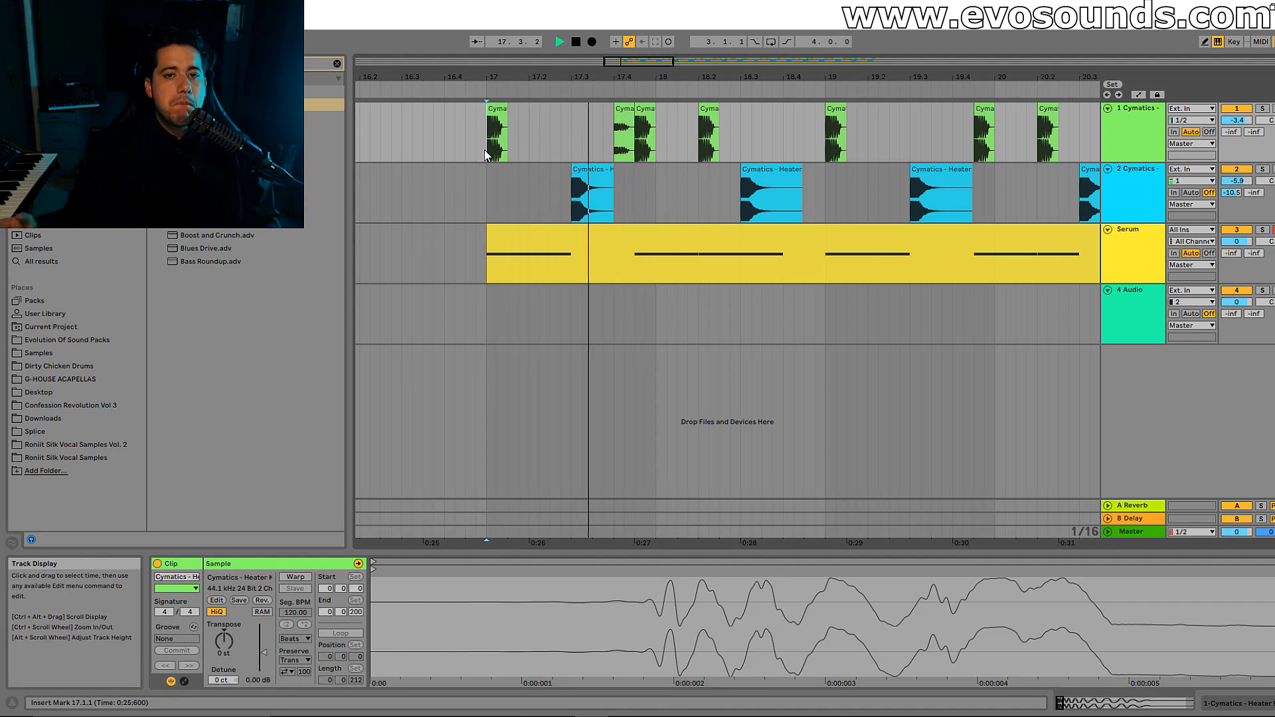
key("space")
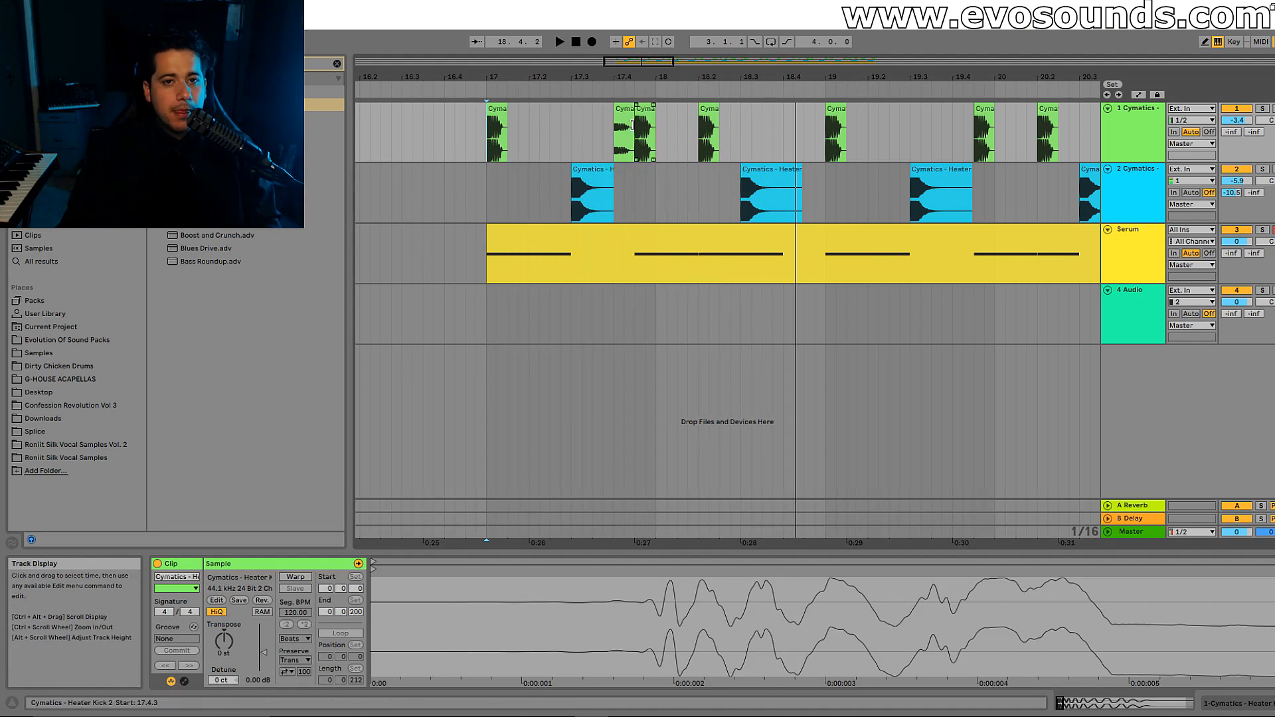
Paste a copy of the quiet kick at 18.4.3 and play the pattern from bar 17
left_click(623, 108)
left_click(810, 146)
key("ctrl+v")
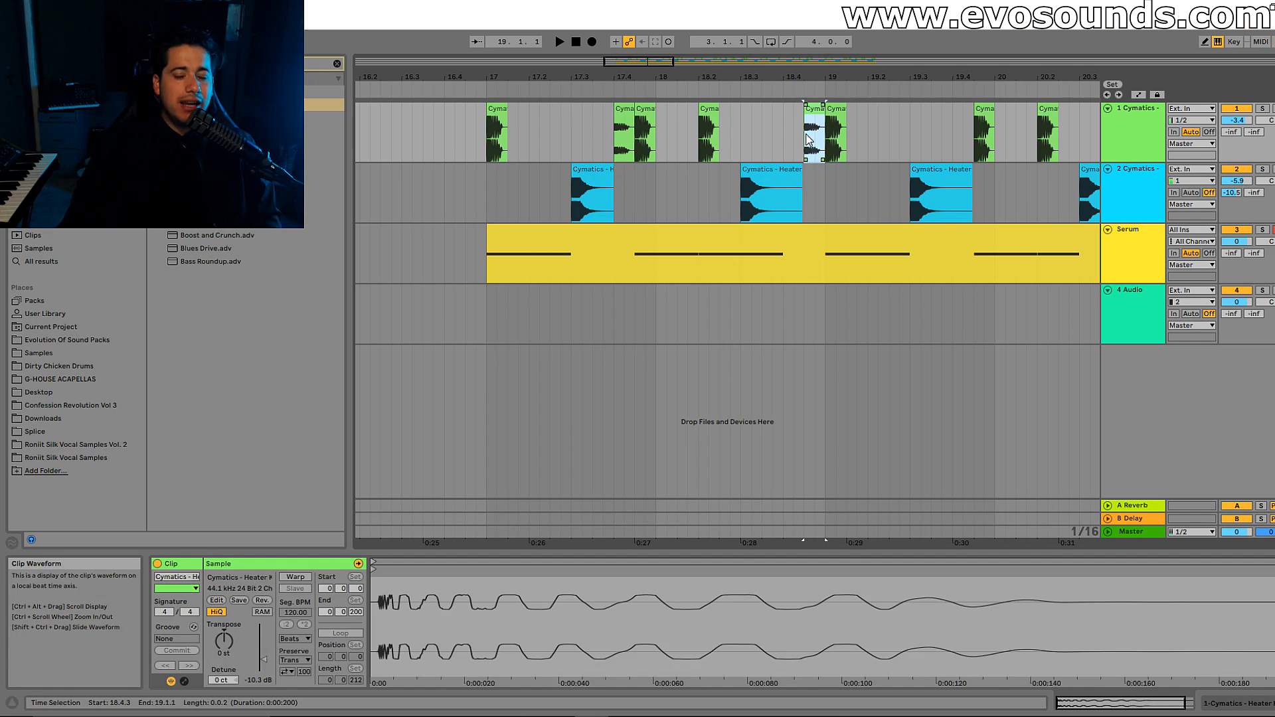
key("space")
key("space")
left_click(490, 133)
key("space")
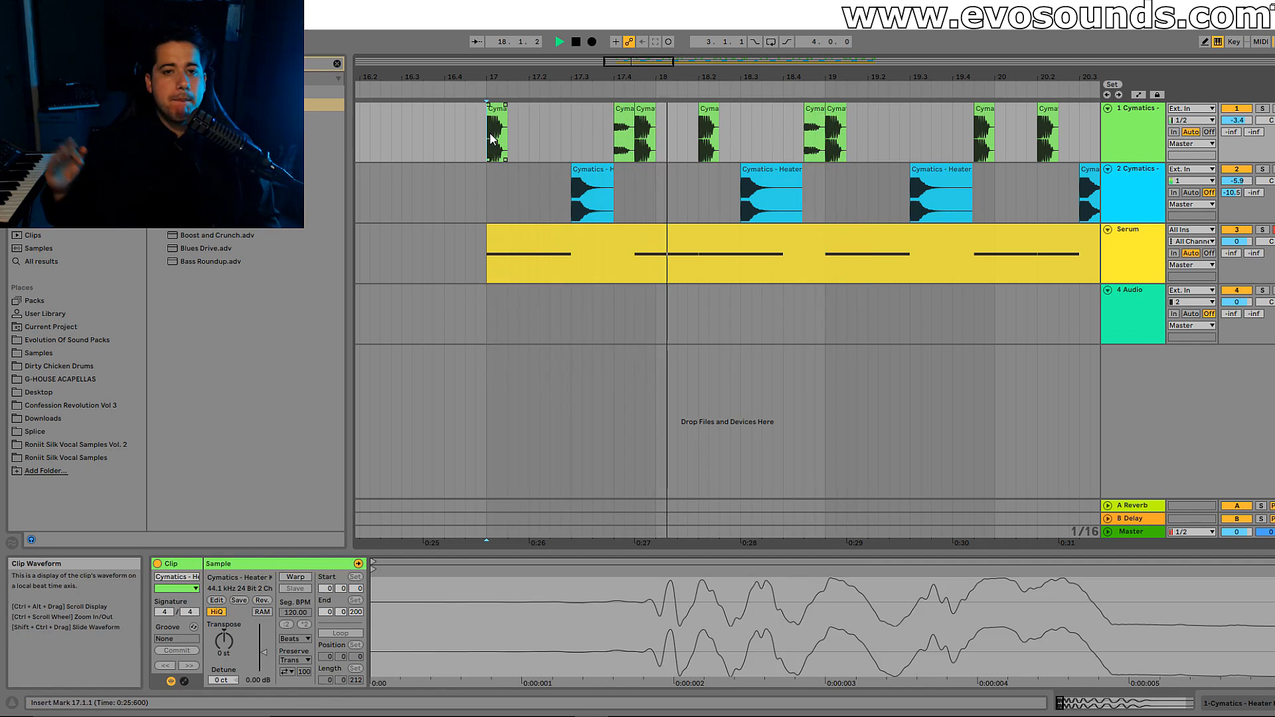
Copy the kick at bar 23 to 22.4.1 and duplicate it once more at 22.4.3
left_click_drag(747, 77, 155, 67)
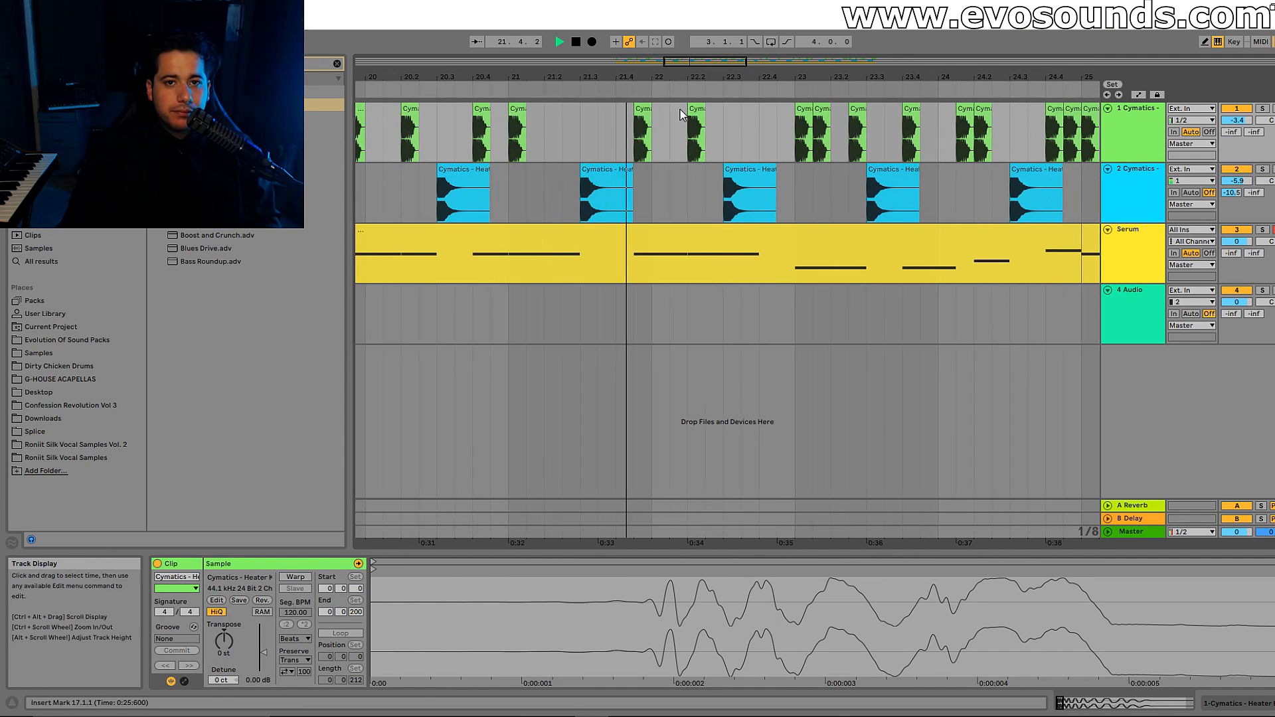
left_click(805, 109)
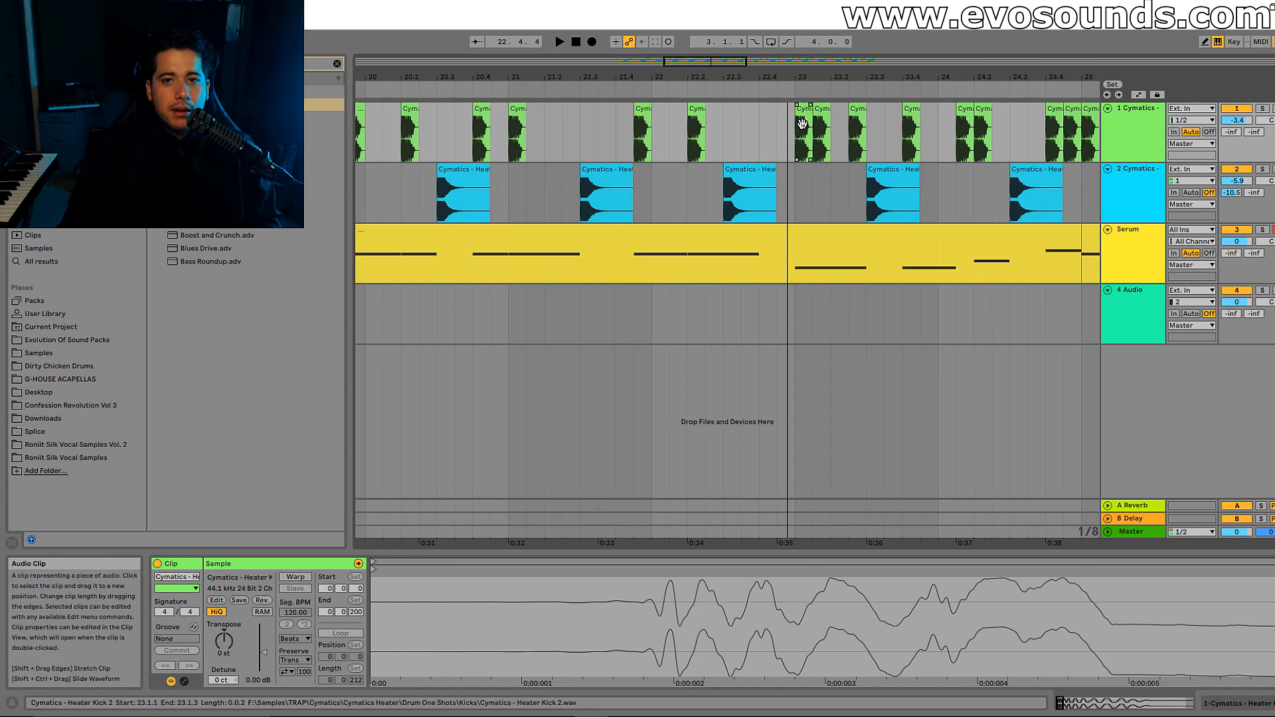
key("space")
left_click(765, 130)
key("ctrl+v")
key("ctrl+d")
Paste another kick copy at 22.3.3 and lower its clip gain to -11.4 dB
left_click(768, 110)
left_click(744, 119)
key("ctrl+v")
left_click_drag(268, 658, 268, 674)
left_click(772, 106)
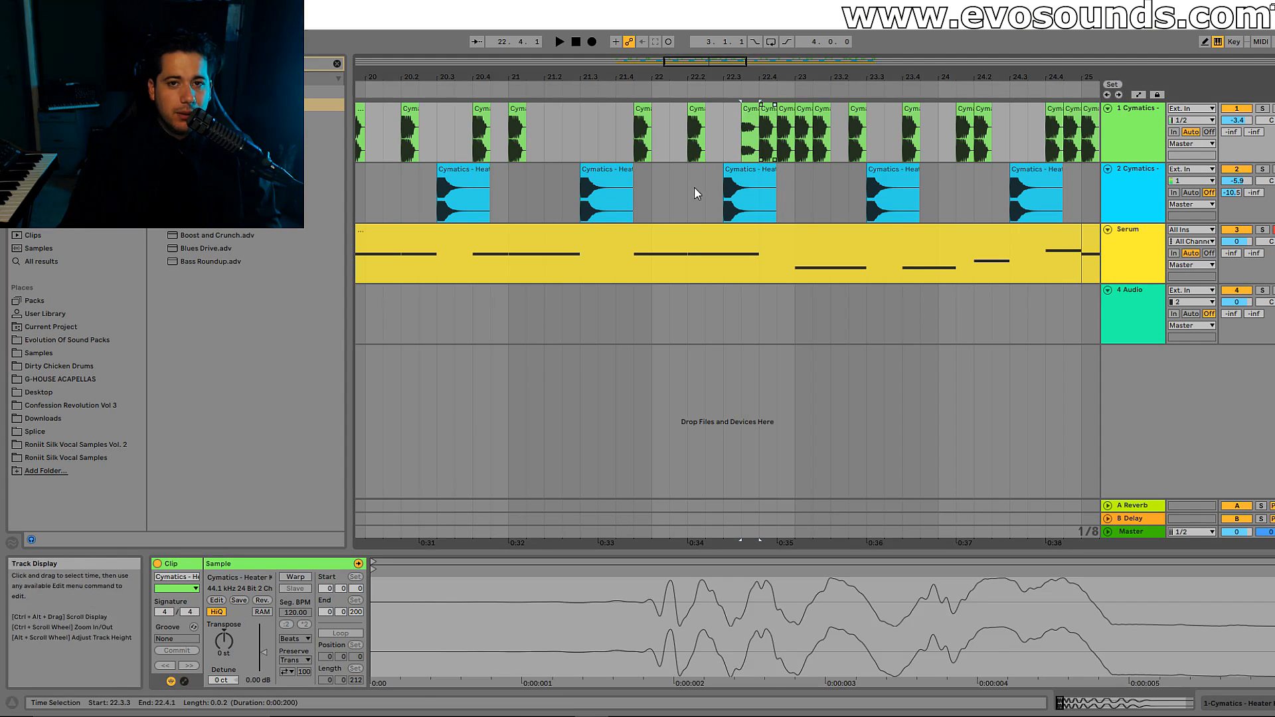
left_click(748, 109)
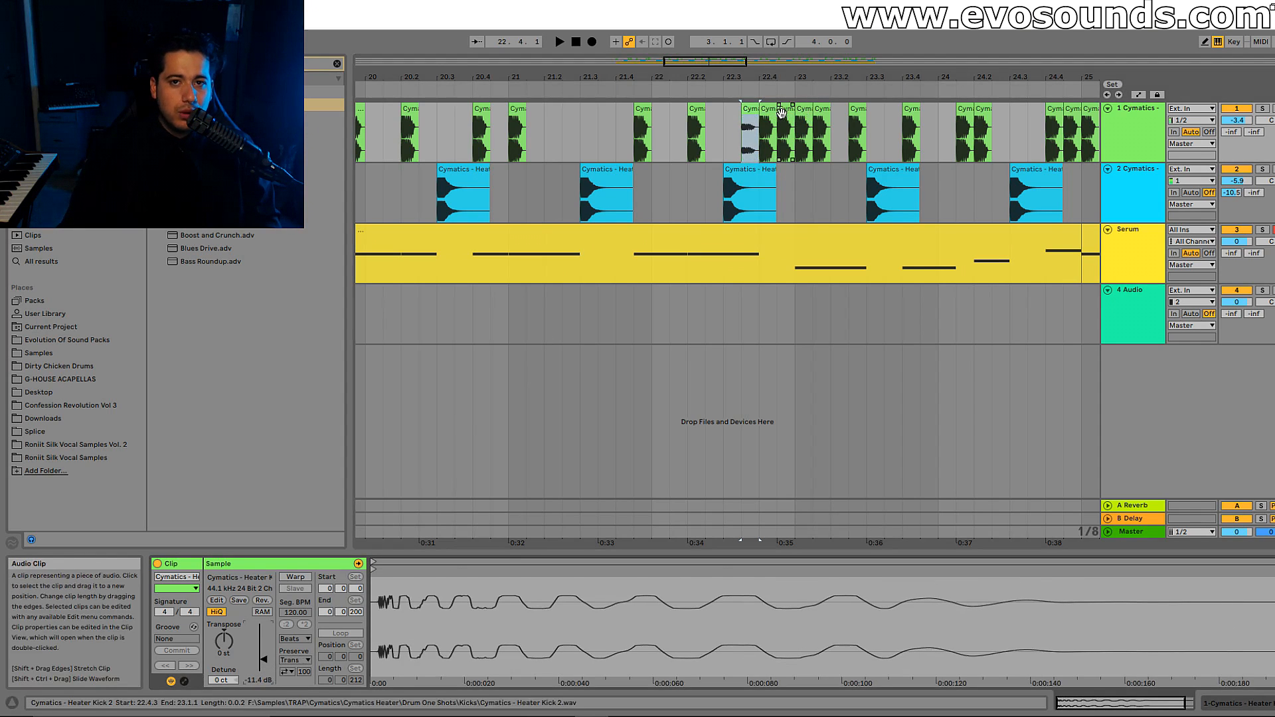
Lower the clip gain of the kick at 22.4.3 to -21.0 dB and play the kick fill from 21.4.1
left_click(786, 132)
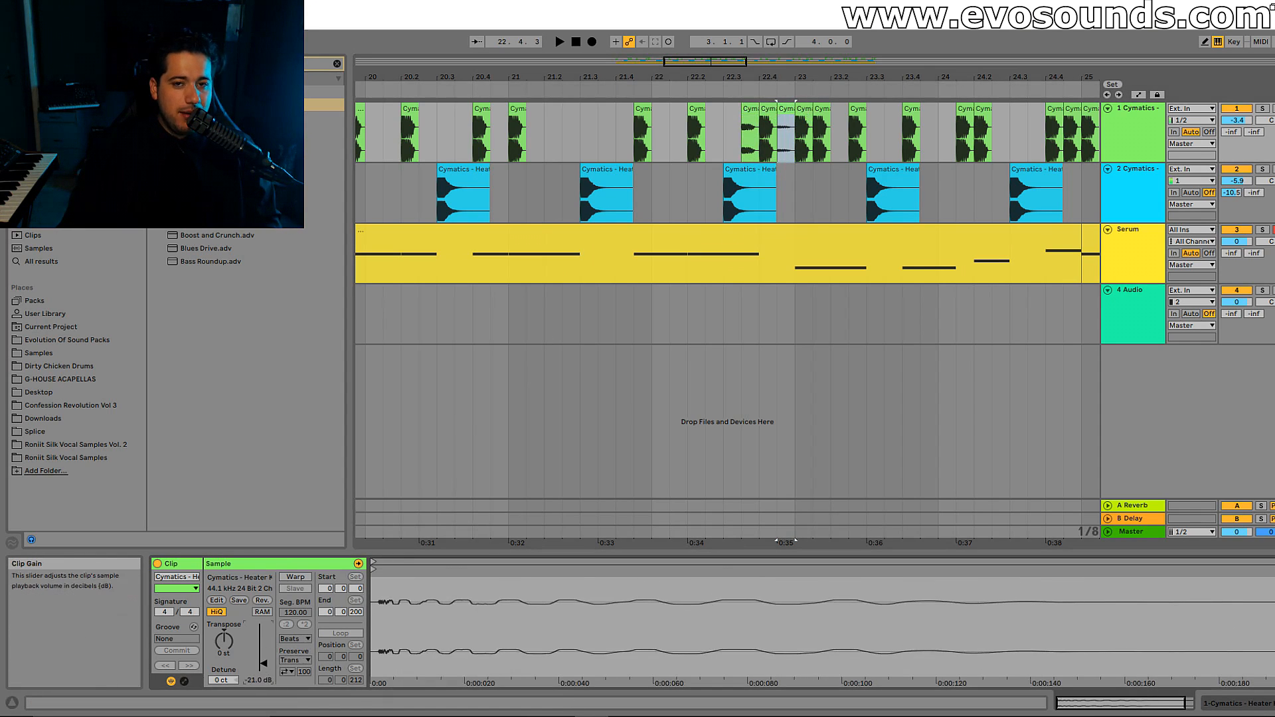
left_click(750, 107)
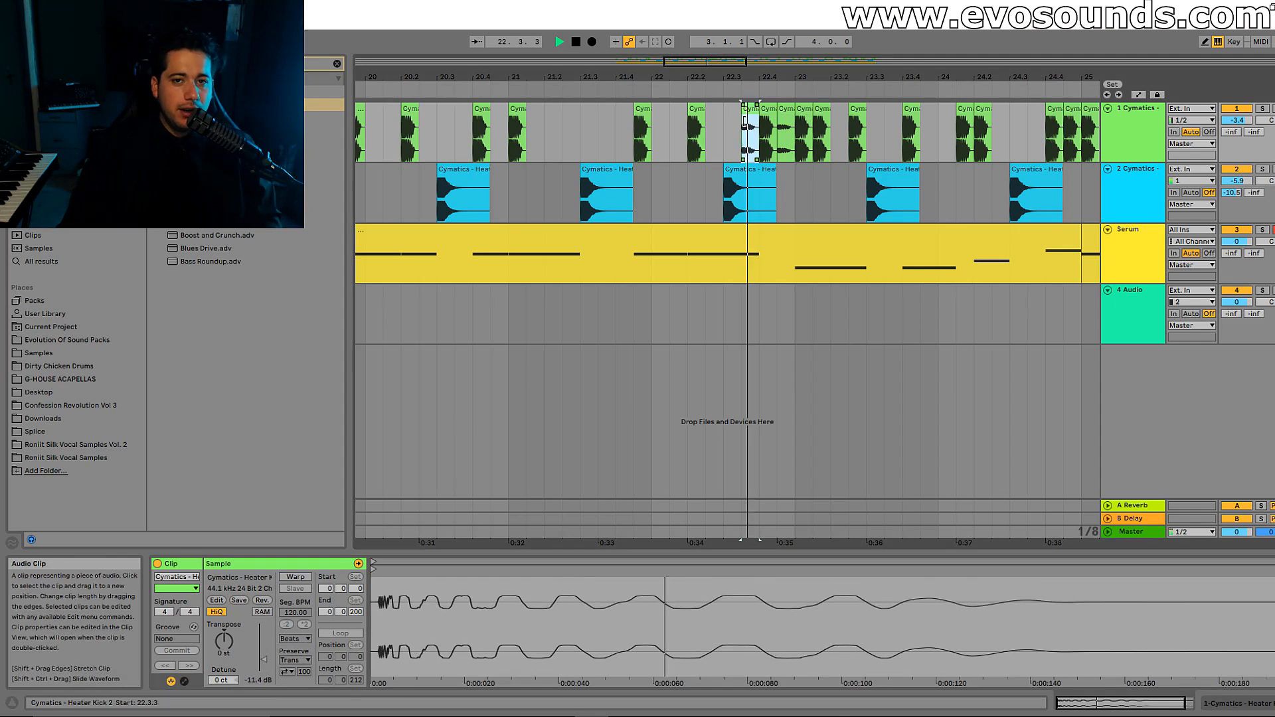
left_click(625, 142)
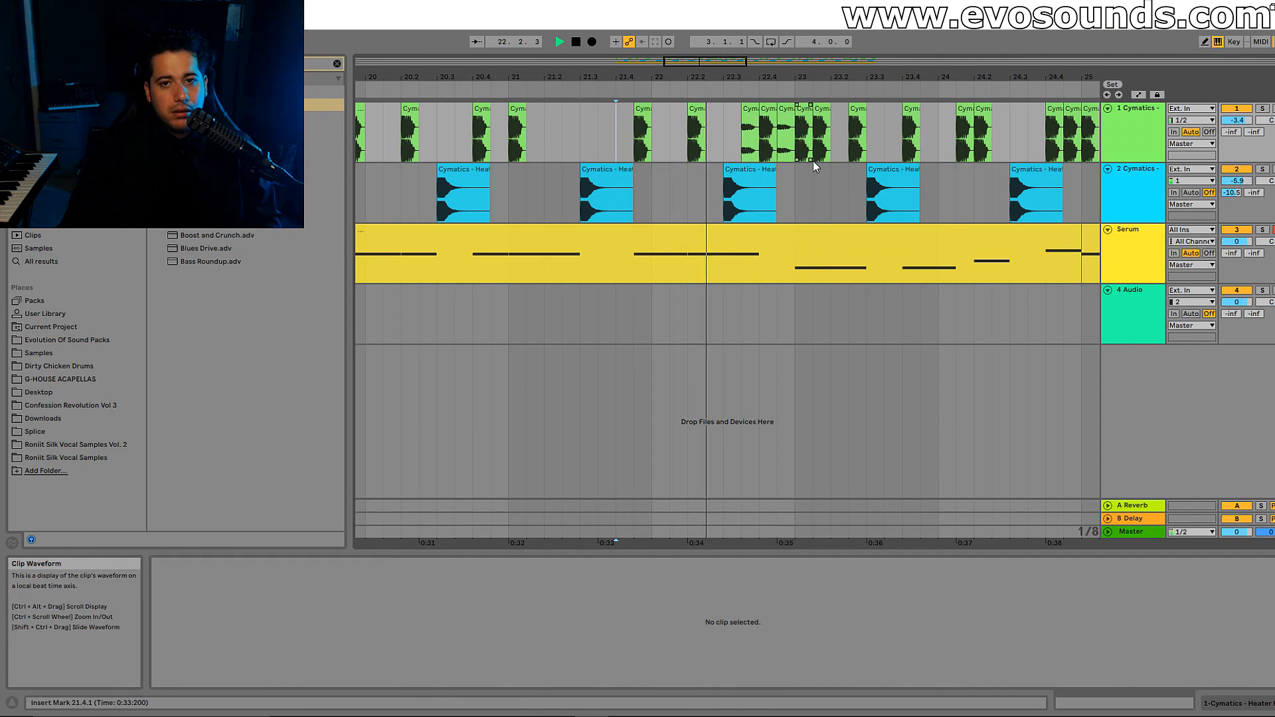
left_click_drag(706, 69, 745, 68)
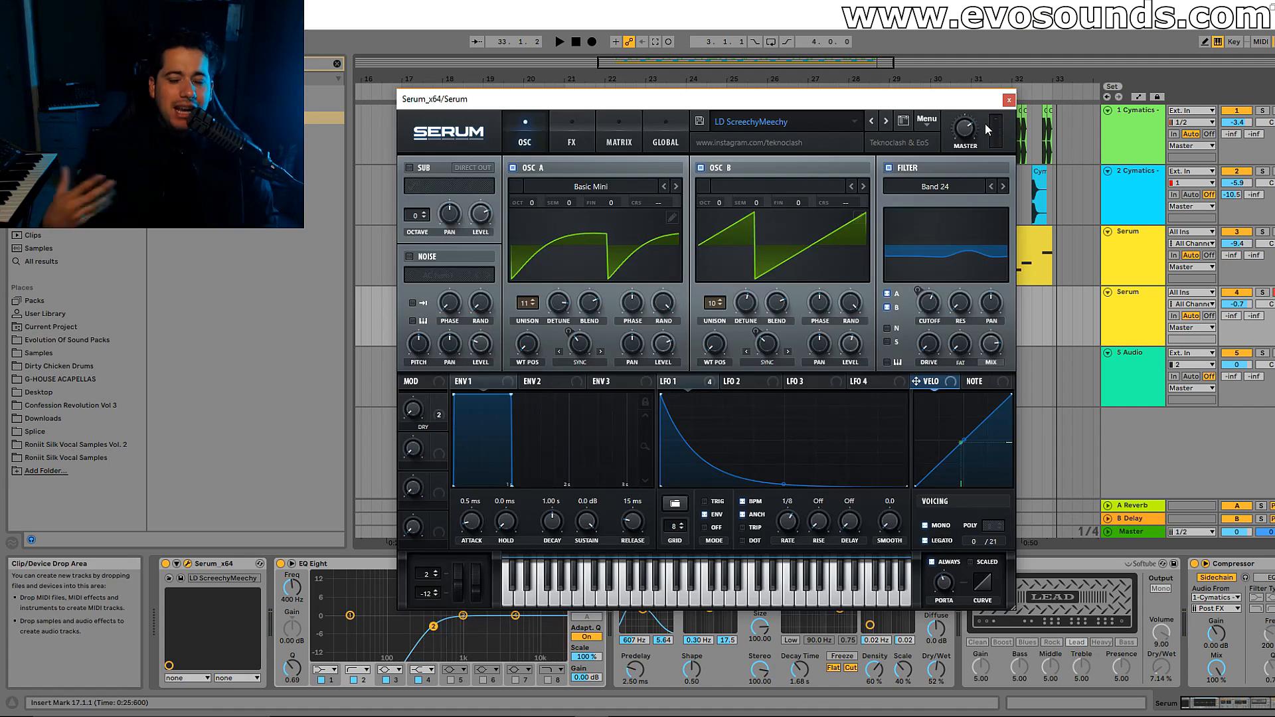
Close the Serum window with the LD ScreechyMeechy preset and play the full arrangement from bar 17
left_click(1003, 94)
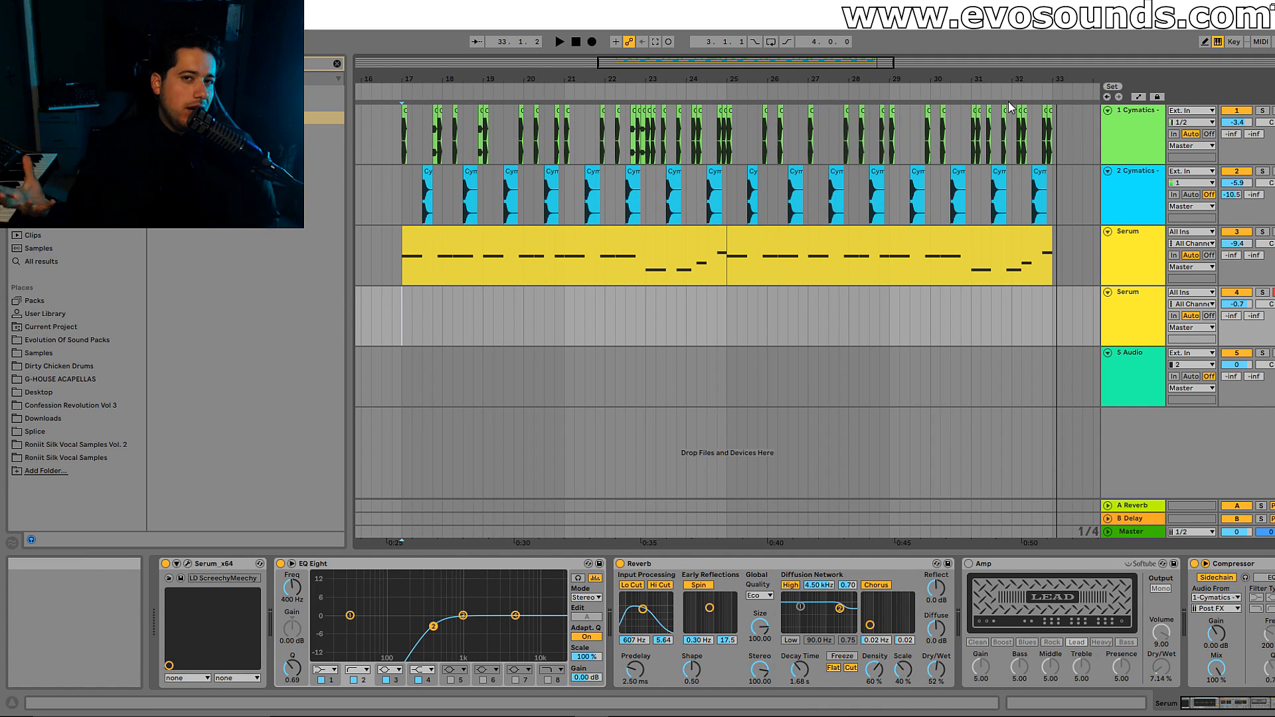
left_click_drag(641, 62, 614, 62)
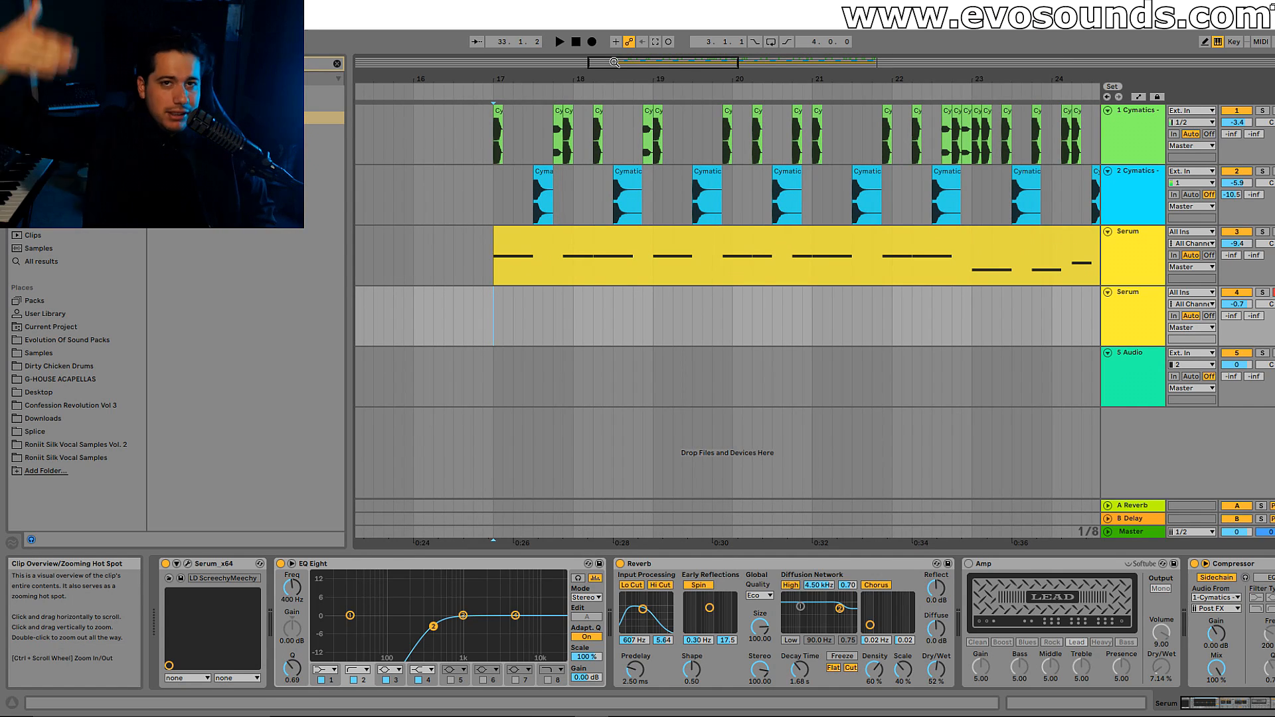
key("space")
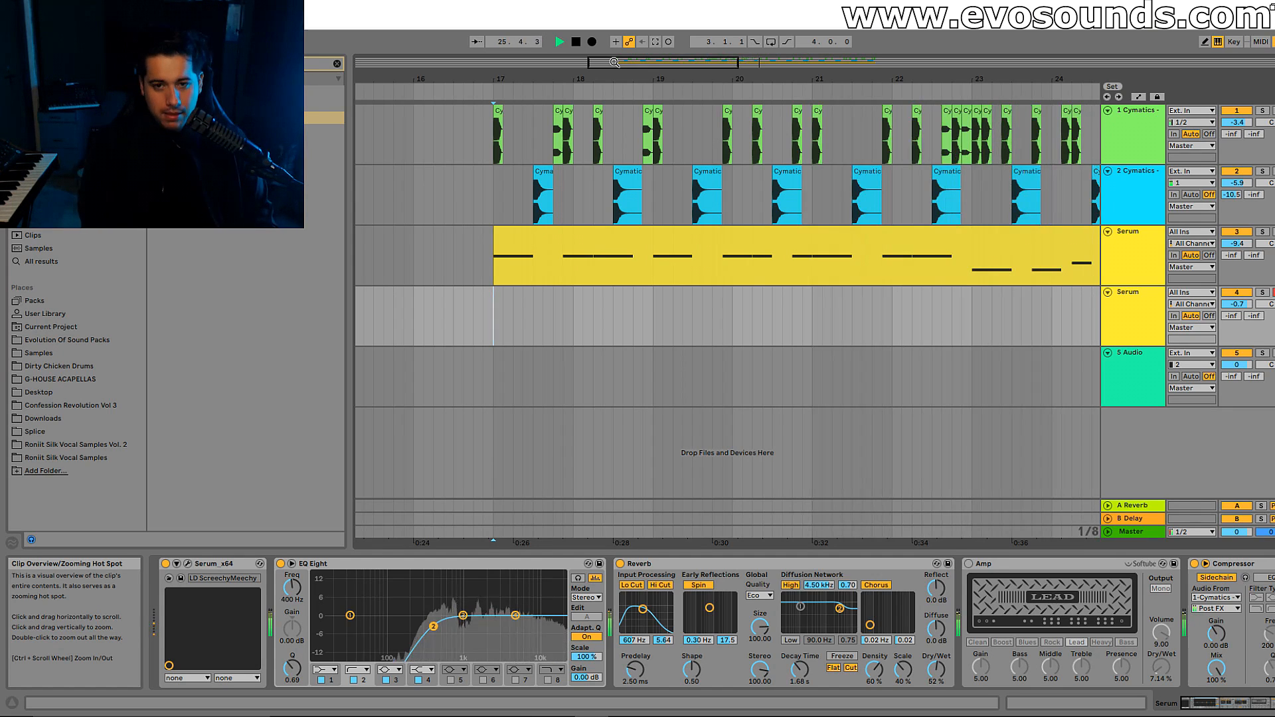
key("space")
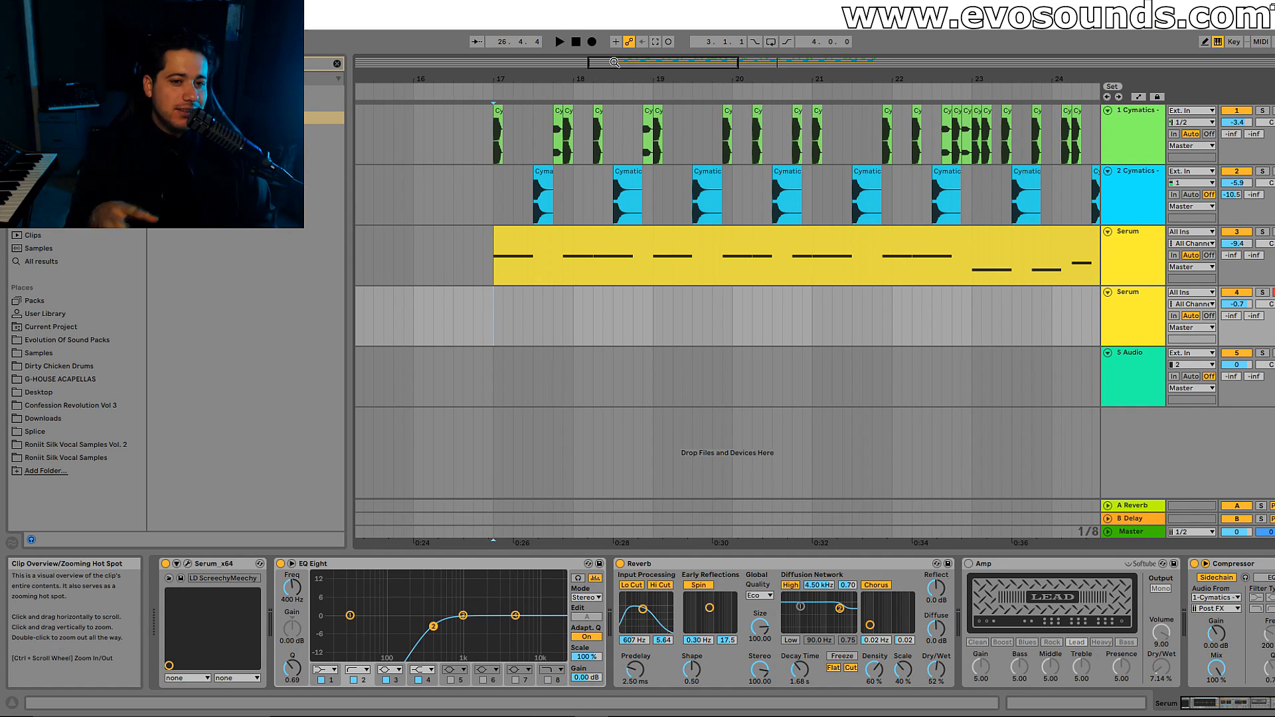
Open the 808 bass clip at bar 17 in an enlarged note editor and raise the G1 note at 2.2.1 to D2
double_click(583, 231)
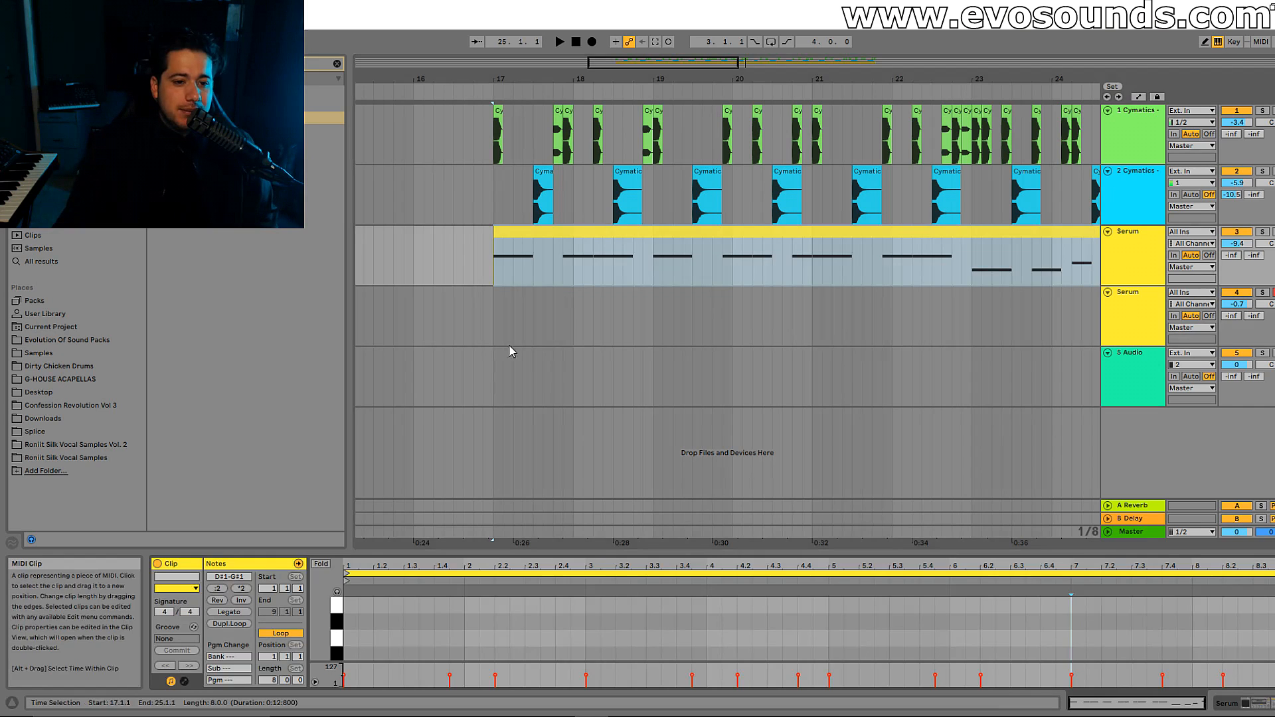
left_click(627, 239)
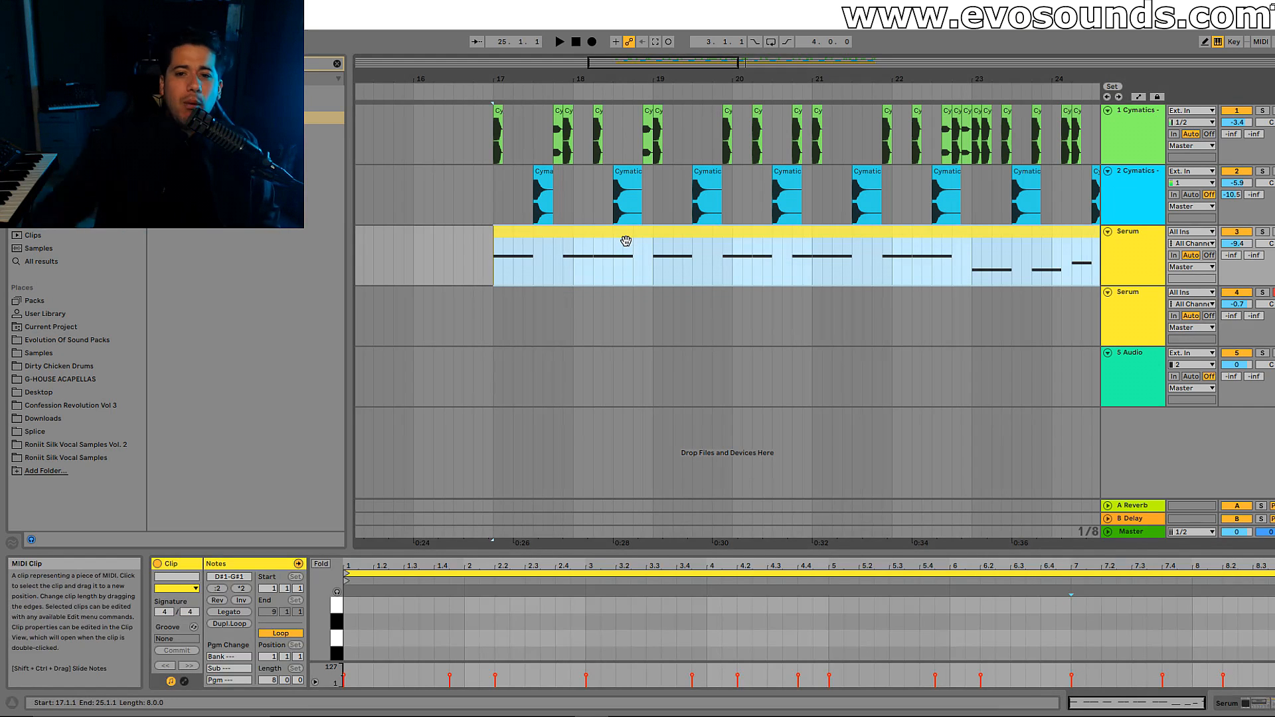
left_click_drag(706, 552, 697, 295)
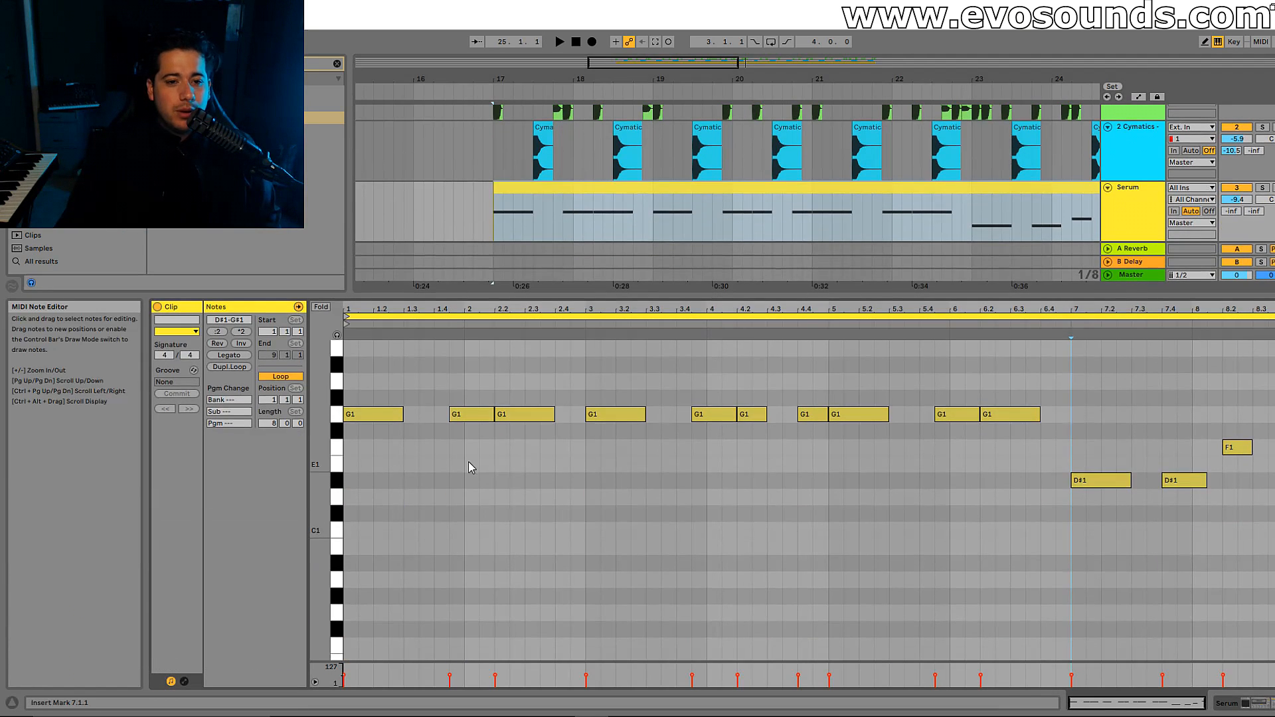
left_click(471, 466)
scroll(491, 464, "up", 2)
left_click_drag(521, 482, 521, 370)
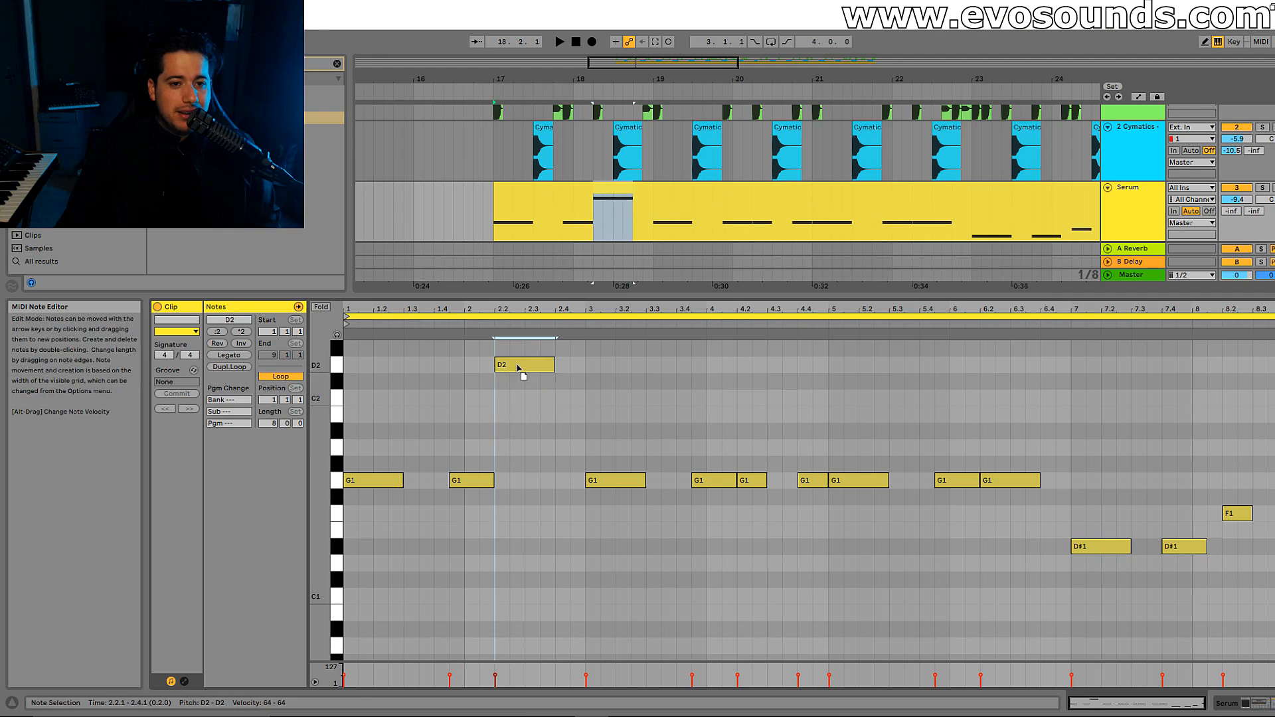
scroll(501, 451, "up", 2)
mouse_move(525, 433)
left_mouse_down()
mouse_move(529, 504)
mouse_move(522, 440)
left_mouse_up()
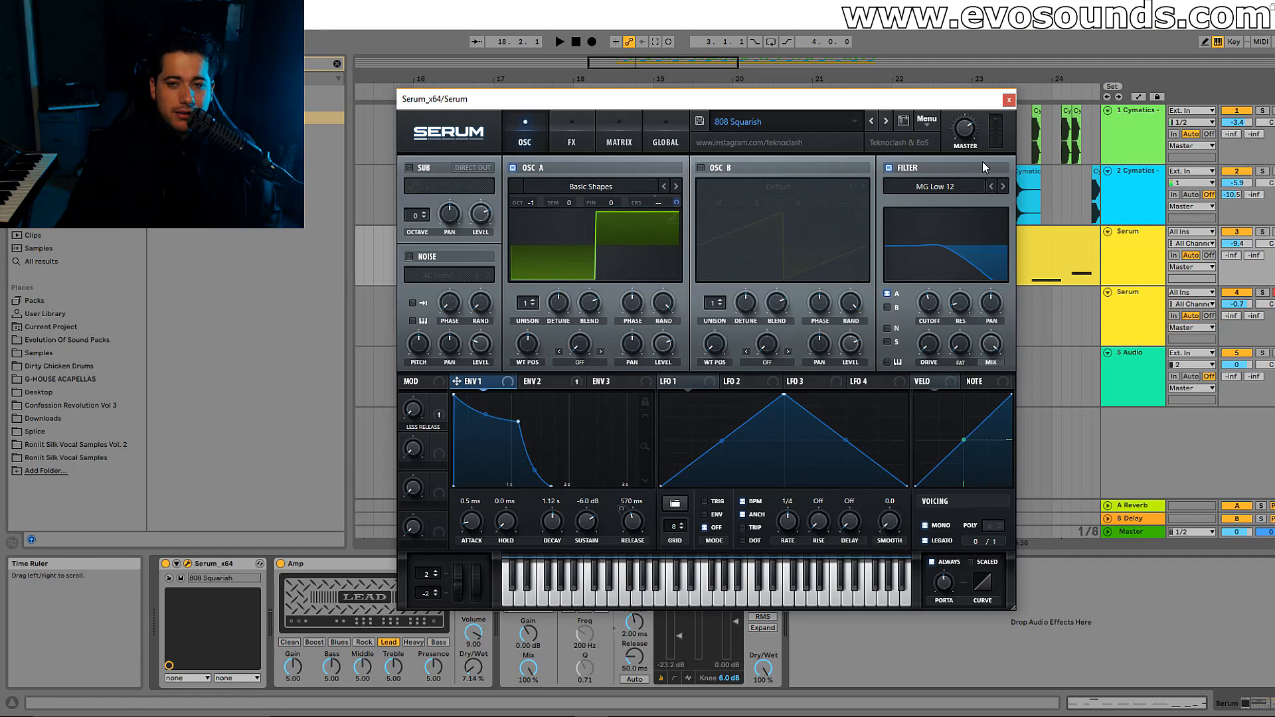
Play the bassline from 17.4.3 and check the 808 Squarish patch in Serum
left_click(1008, 101)
left_click(564, 269)
key("space")
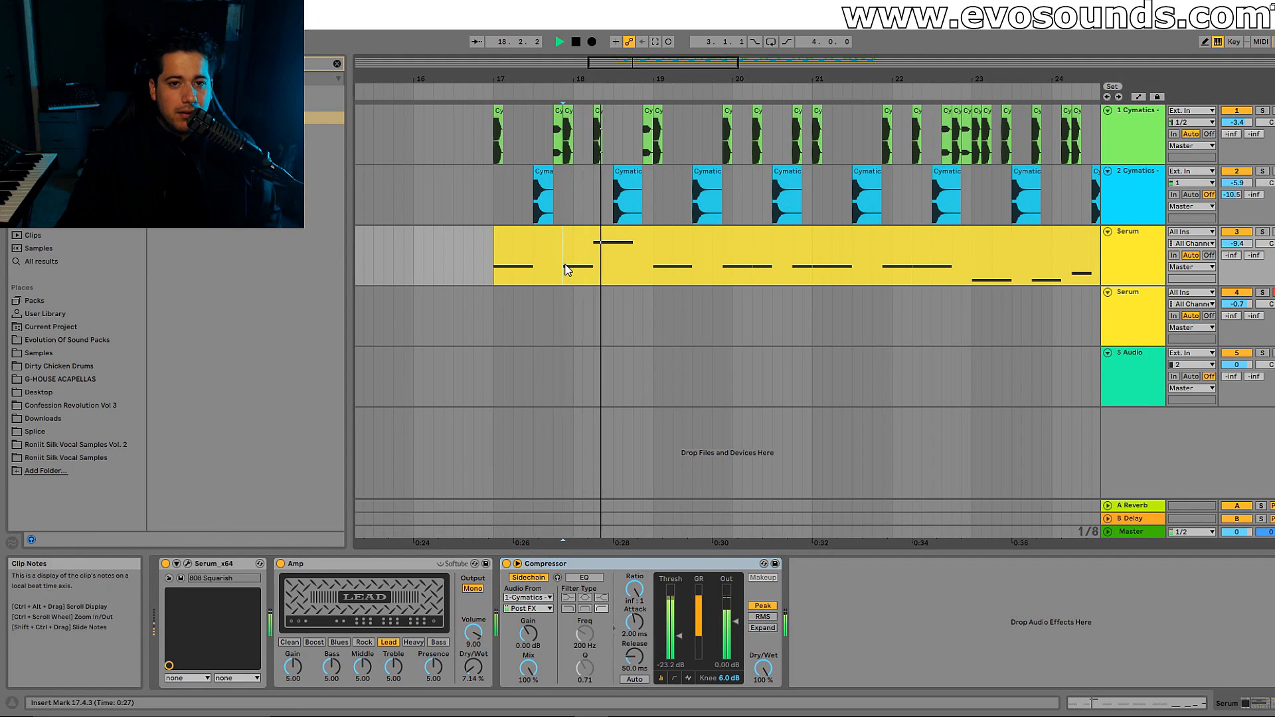
key("space")
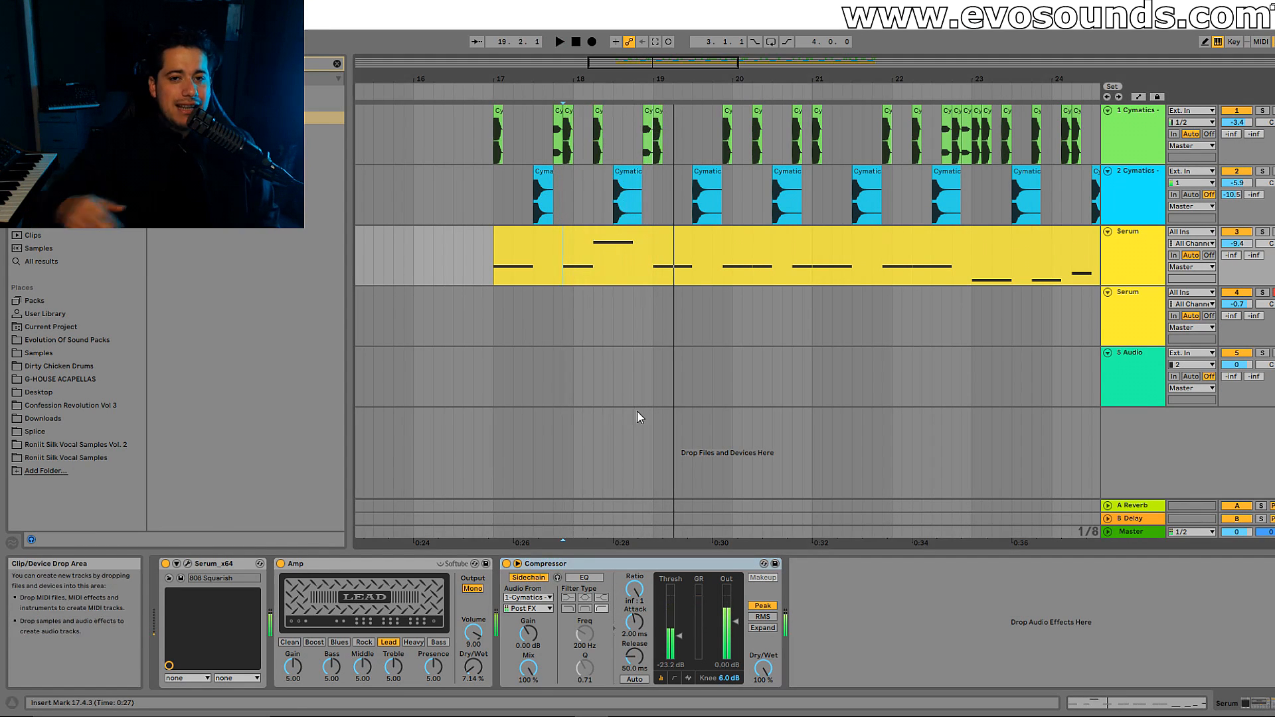
left_click(188, 563)
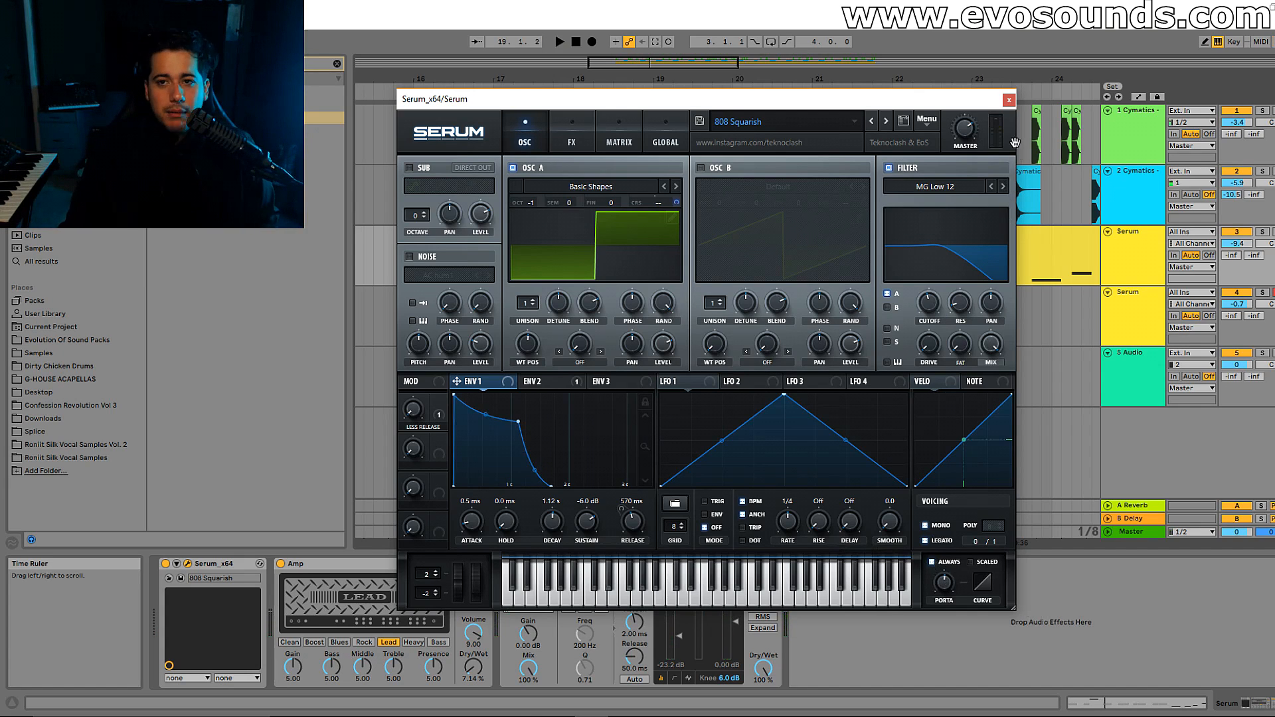
left_click(1010, 100)
Delete the quiet ghost kick between 17.3.1 and 17.4.3 on the kick track
left_click_drag(704, 78, 594, 69)
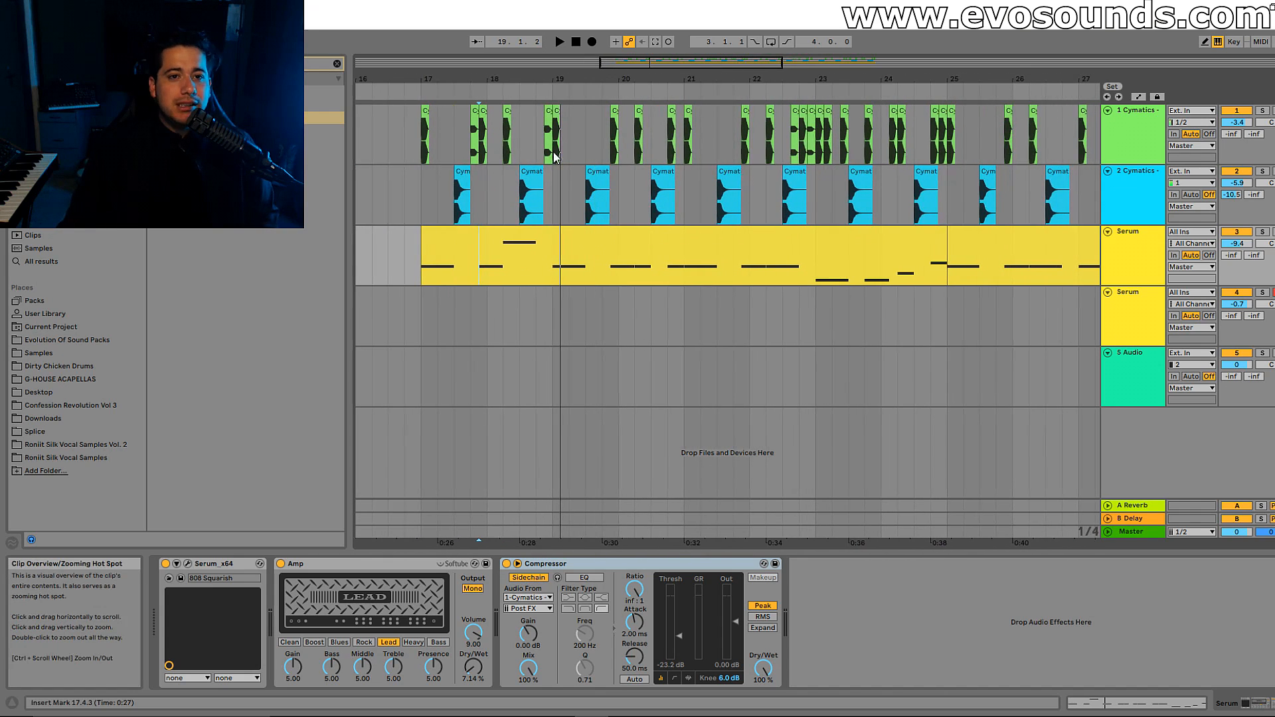
left_click_drag(456, 157, 468, 157)
key("Delete")
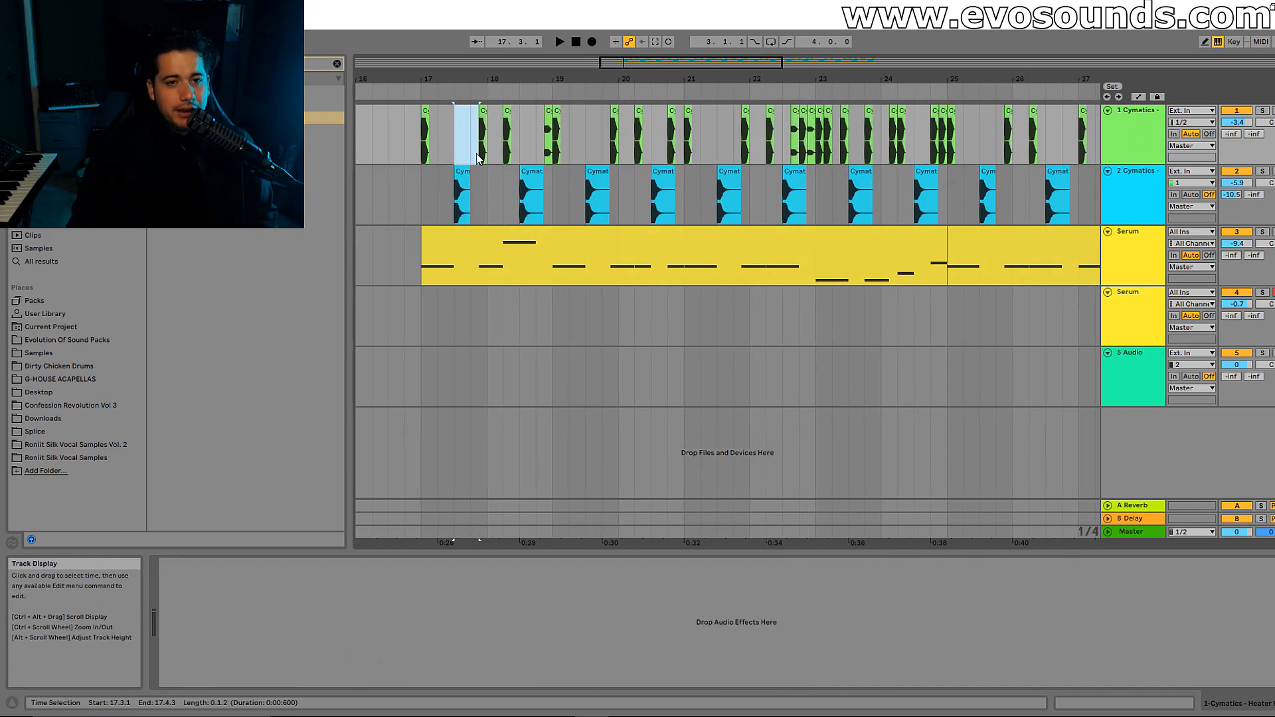